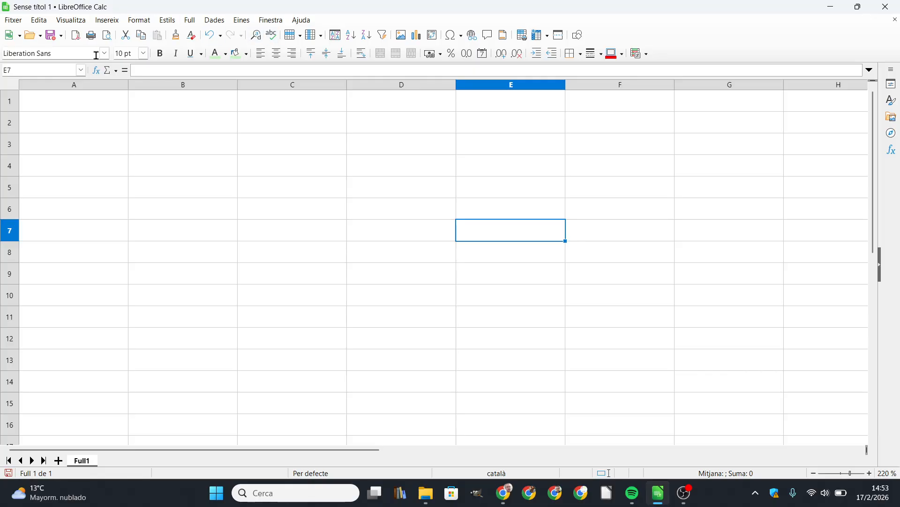
# Step: Examine the available file, editing, view, insertion, formatting, style, data, tools and help commands, plus the save options
pyautogui.click(12, 22)
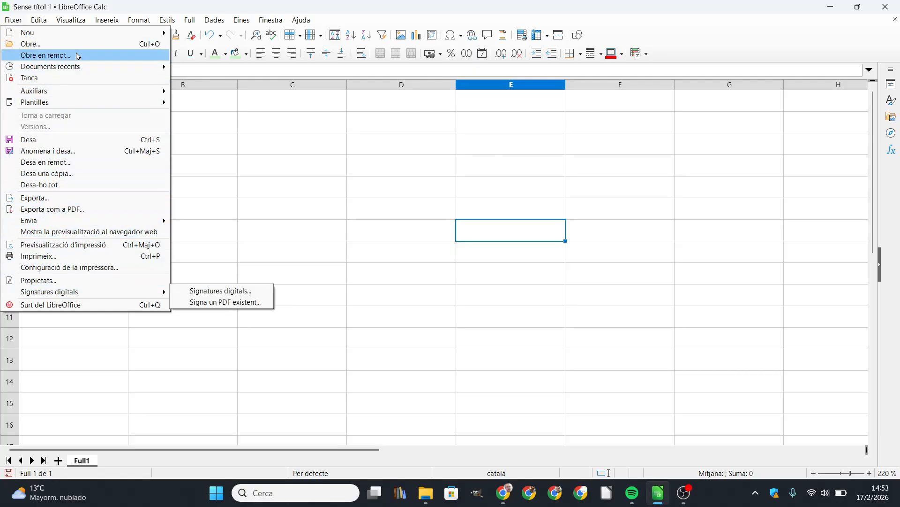
pyautogui.moveTo(38, 23)
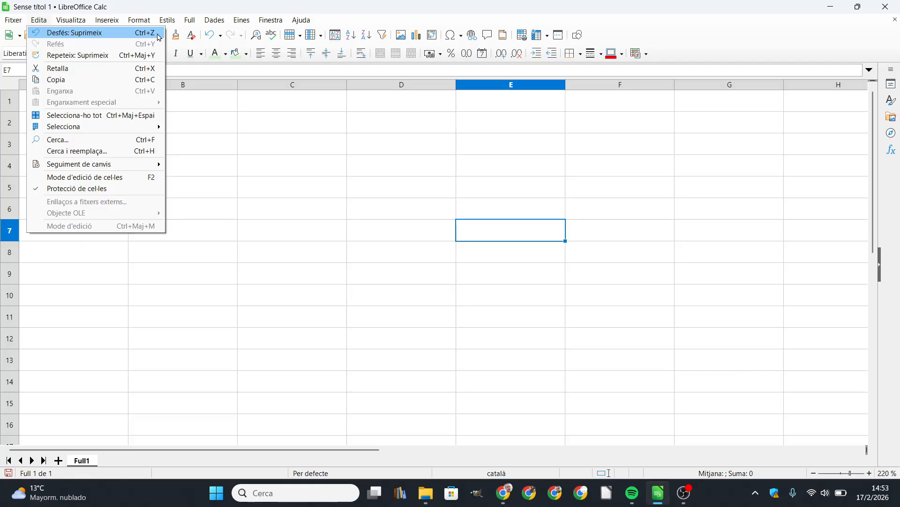
pyautogui.moveTo(106, 20)
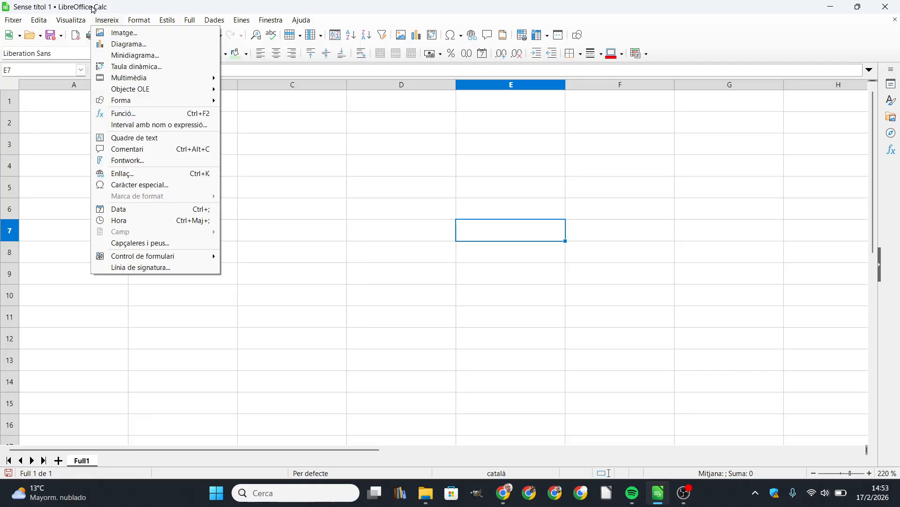
pyautogui.click(364, 189)
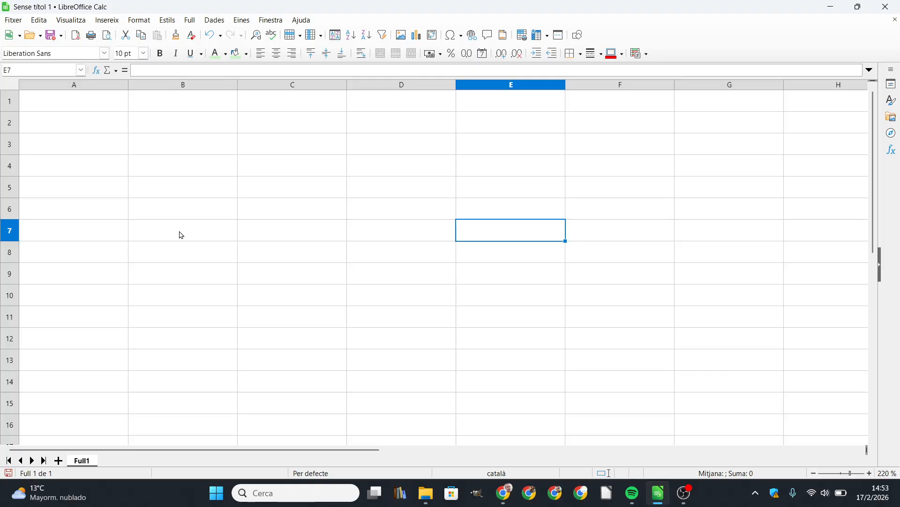
pyautogui.click(70, 21)
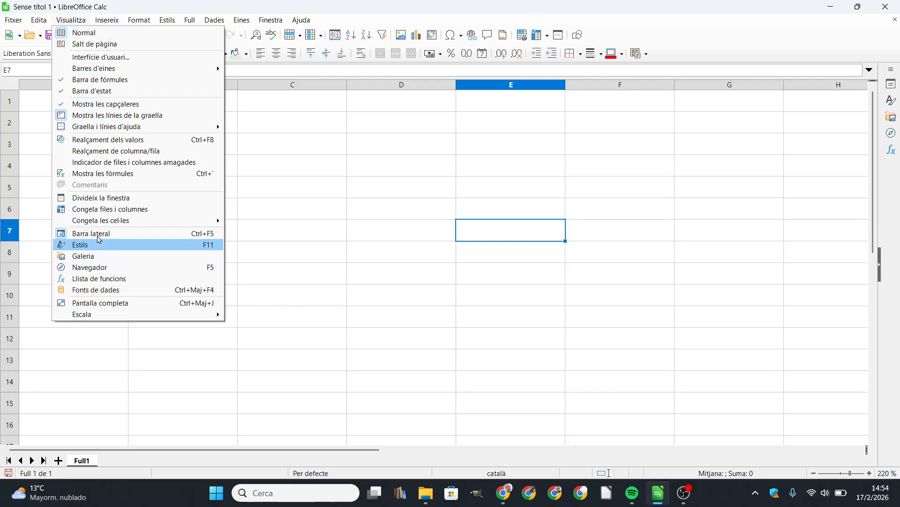
pyautogui.moveTo(111, 22)
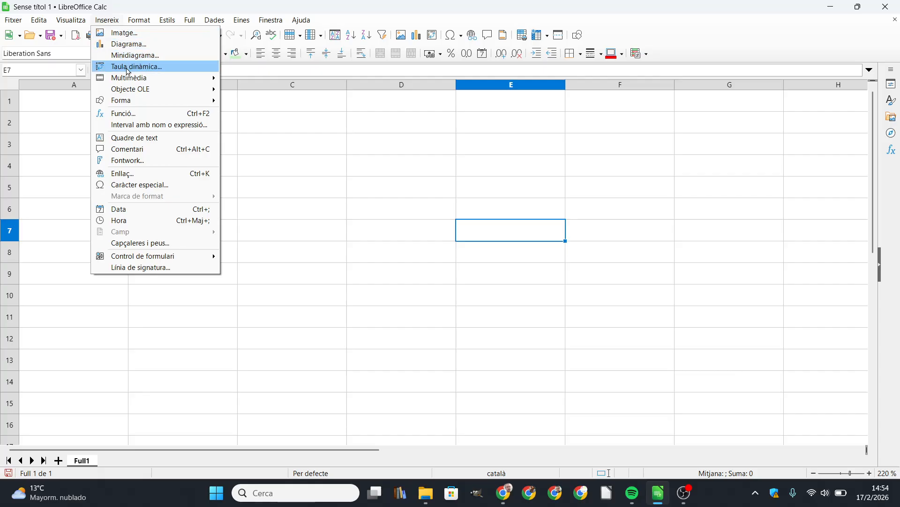
pyautogui.moveTo(136, 94)
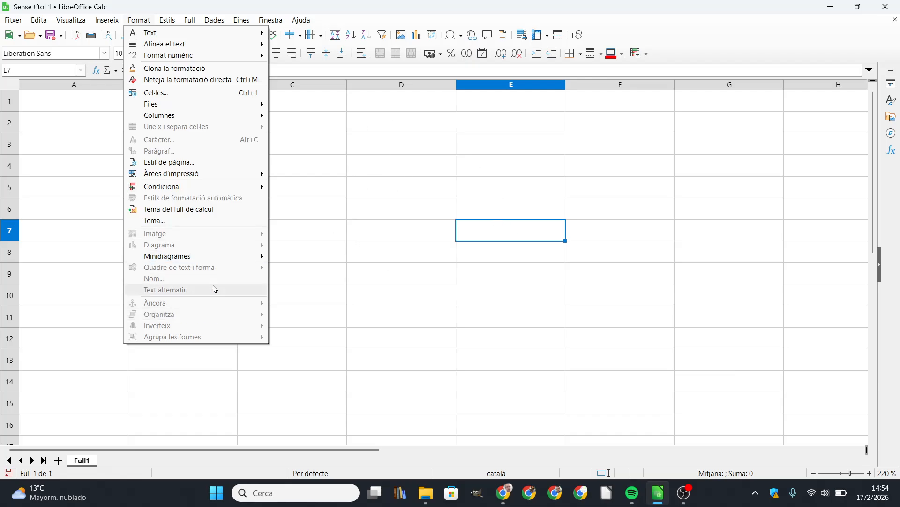
pyautogui.click(445, 163)
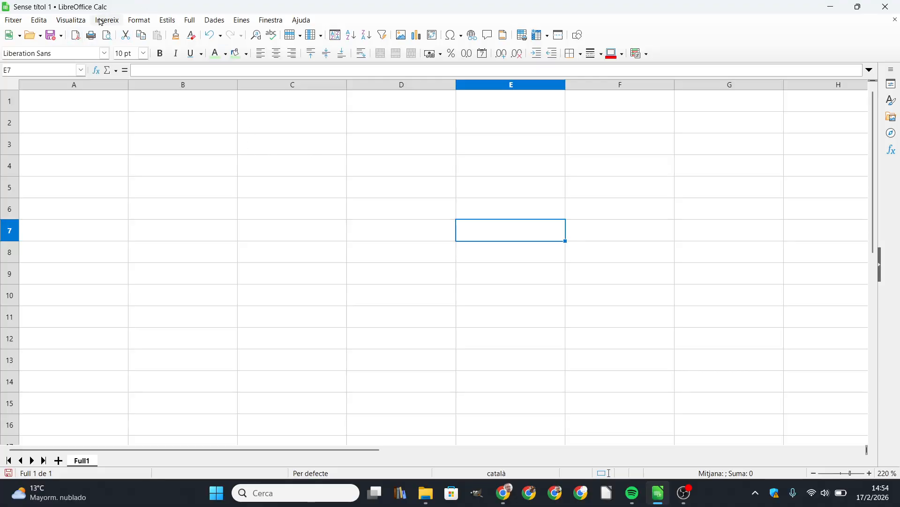
pyautogui.click(172, 22)
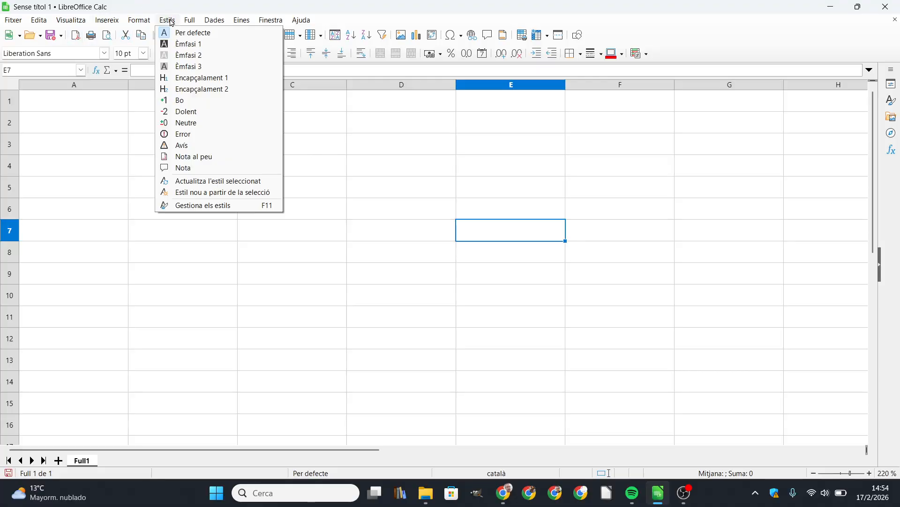
pyautogui.moveTo(191, 22)
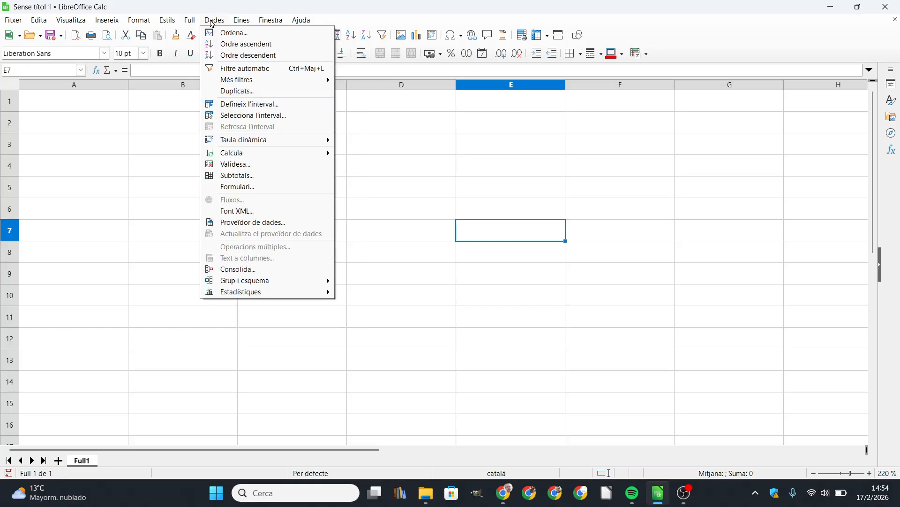
pyautogui.moveTo(242, 22)
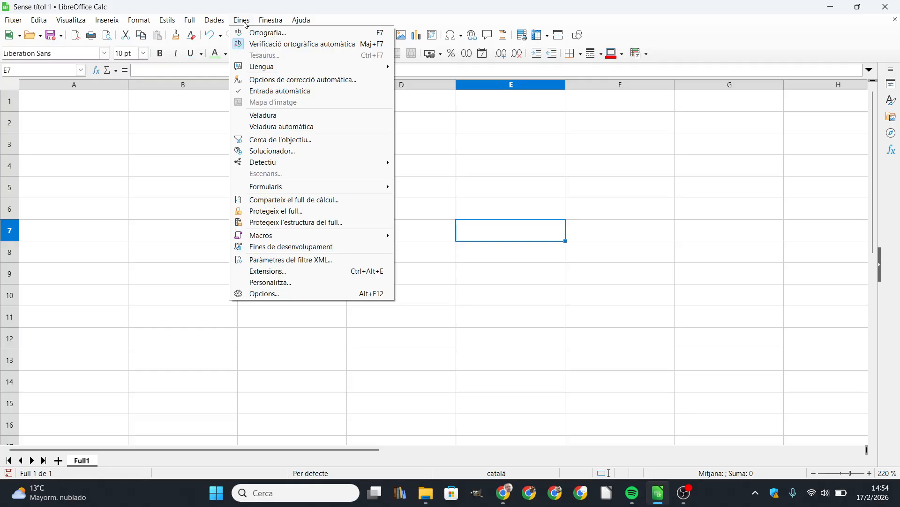
pyautogui.moveTo(274, 25)
pyautogui.moveTo(302, 27)
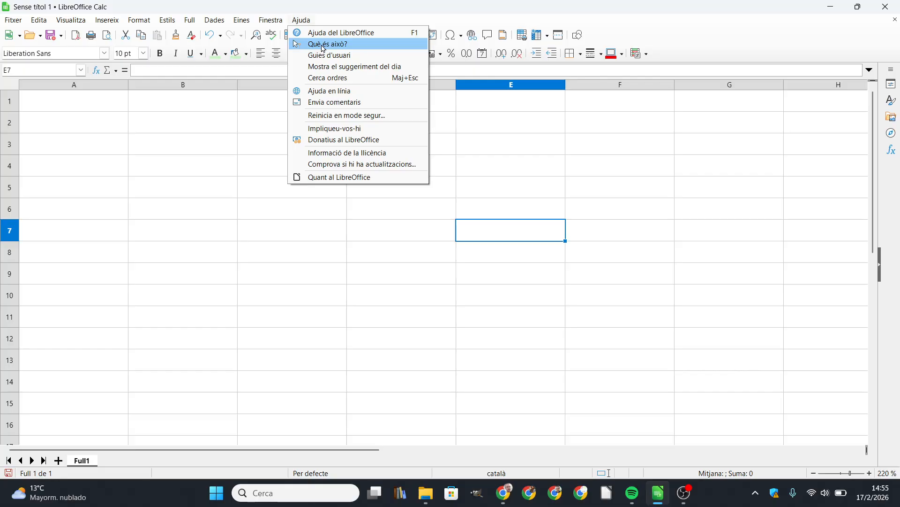
pyautogui.click(625, 181)
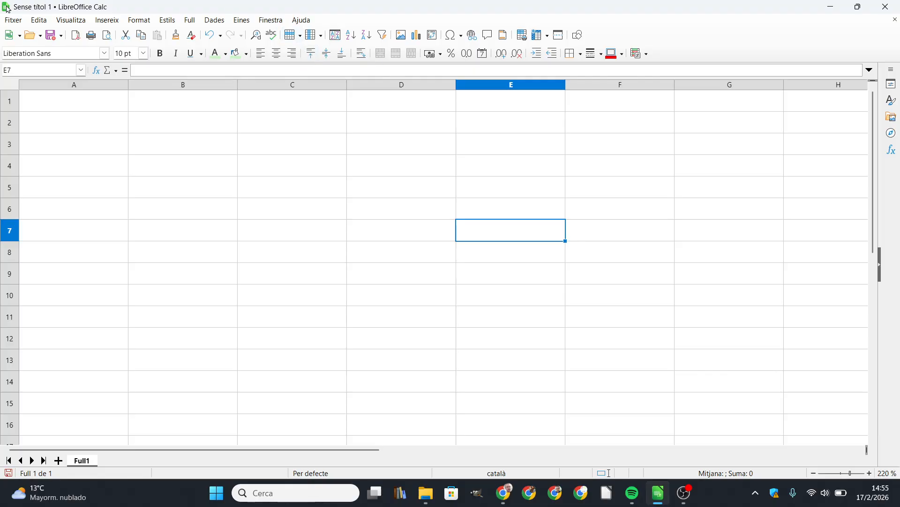
pyautogui.click(51, 43)
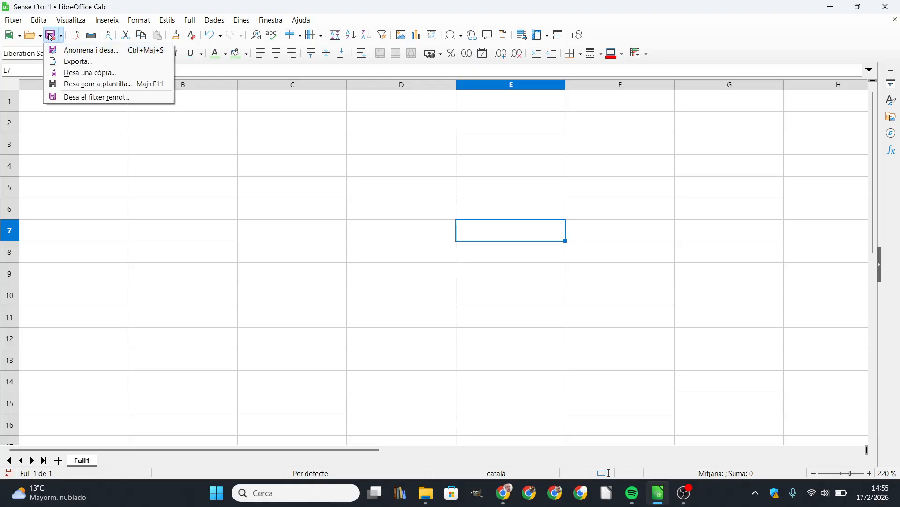
pyautogui.click(89, 156)
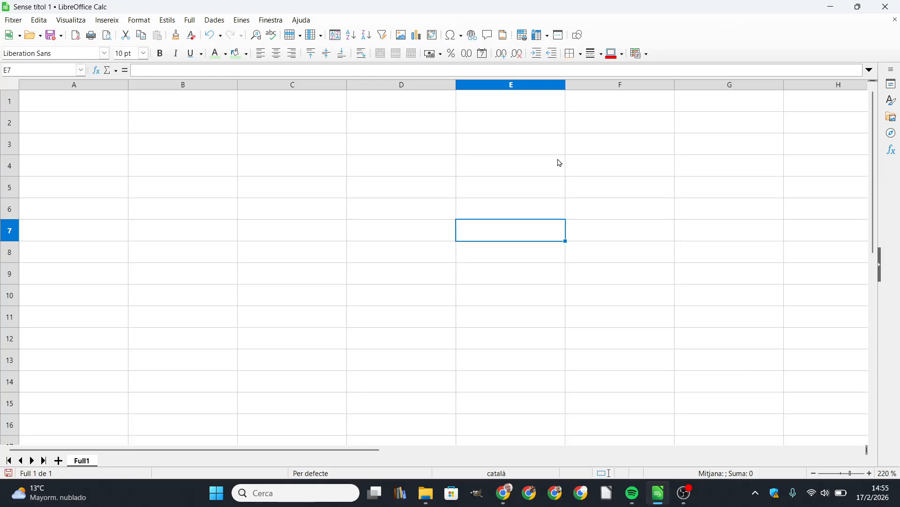
# Step: Examine the sidebar's Navigator, Styles and cell Properties content, and close the open deck
pyautogui.click(248, 175)
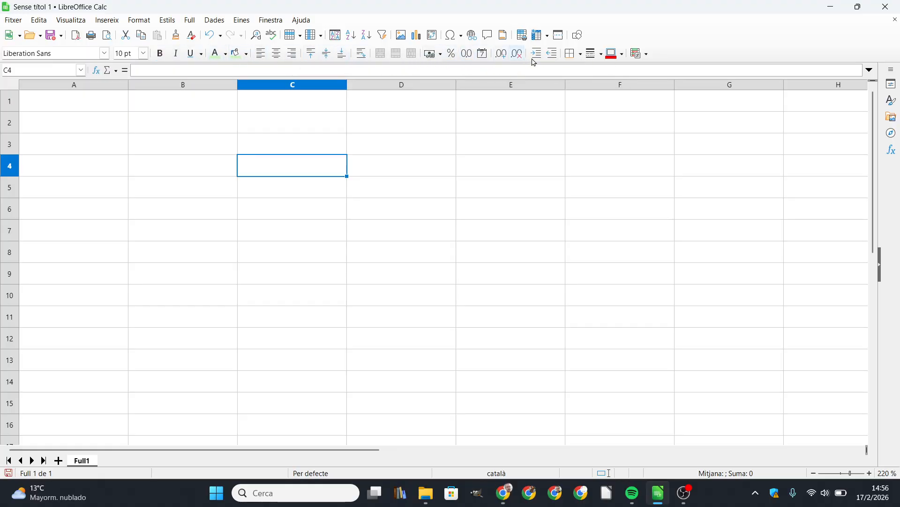
pyautogui.click(702, 178)
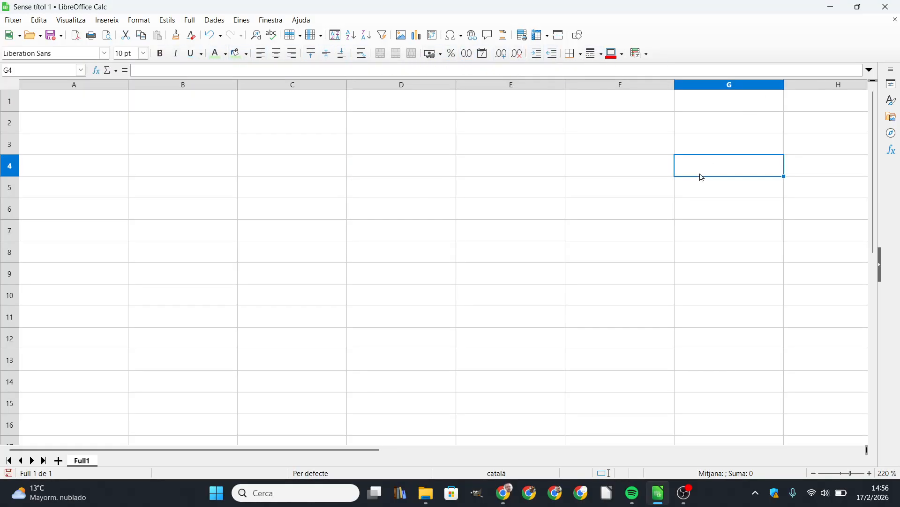
pyautogui.click(880, 267)
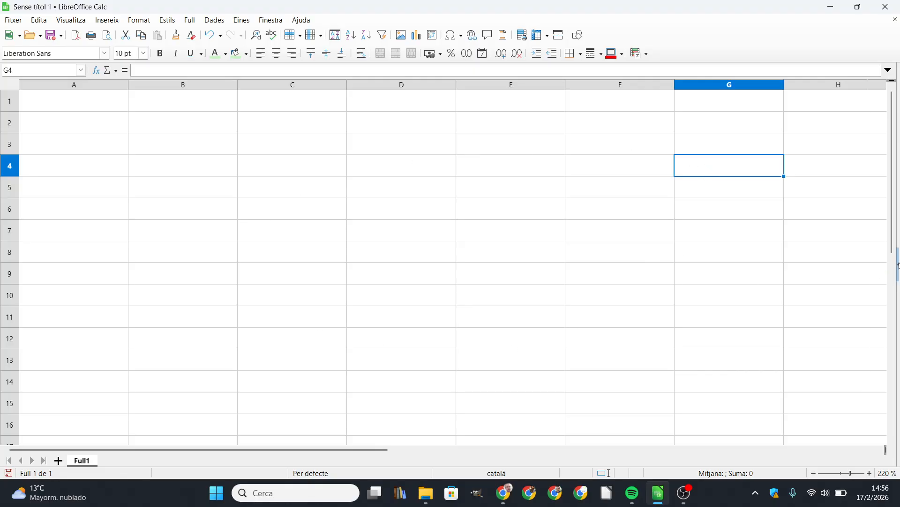
pyautogui.click(897, 259)
pyautogui.click(892, 134)
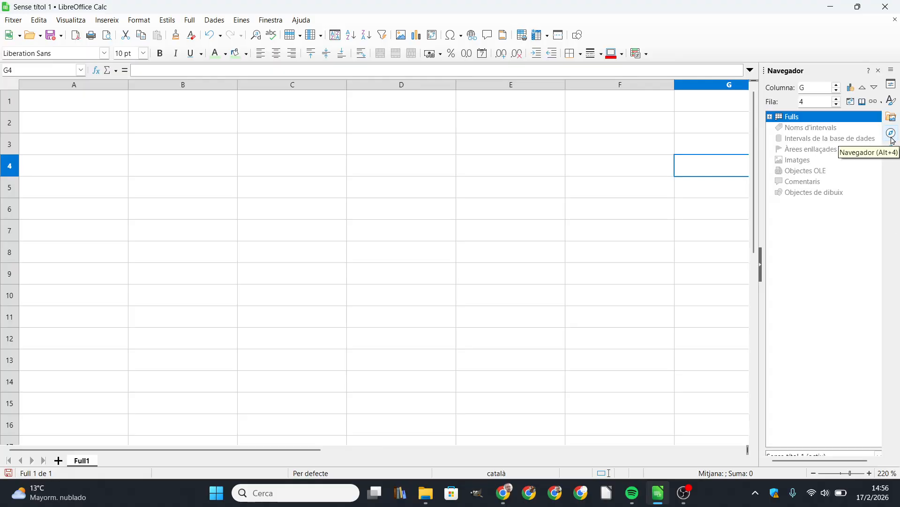
pyautogui.click(891, 102)
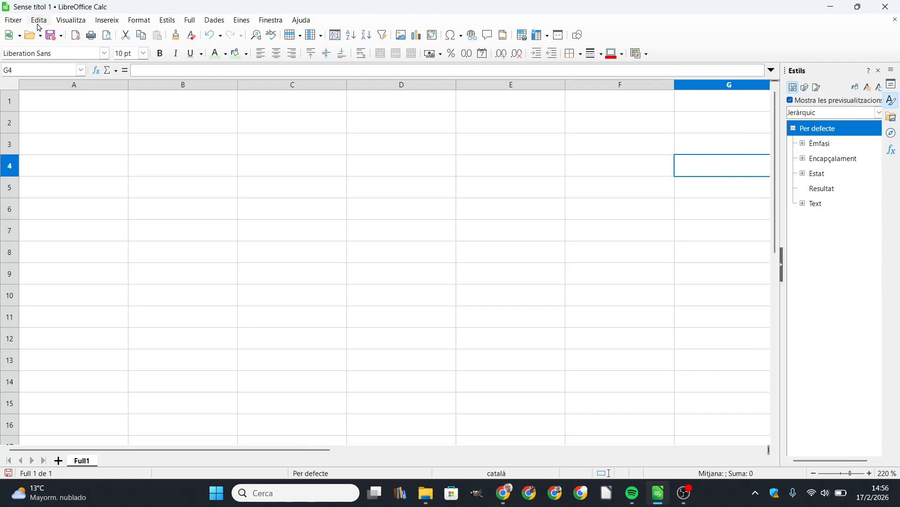
pyautogui.click(893, 85)
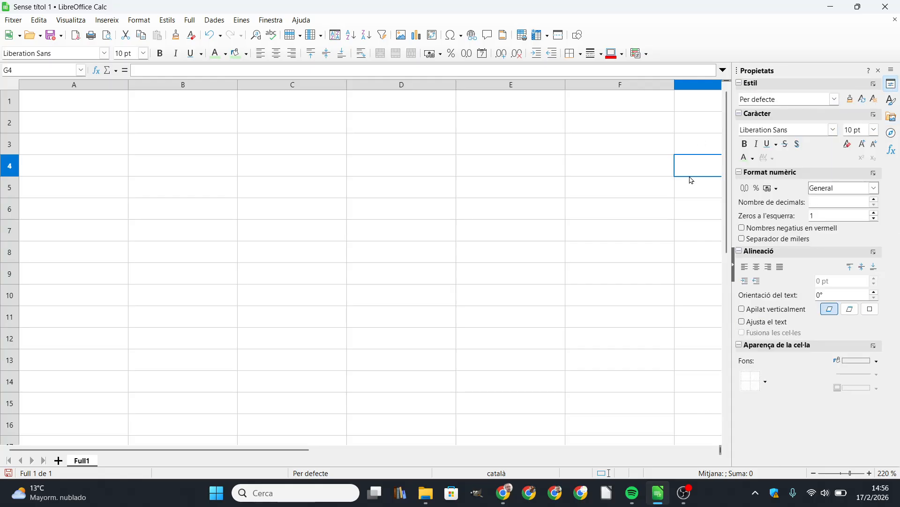
pyautogui.click(878, 70)
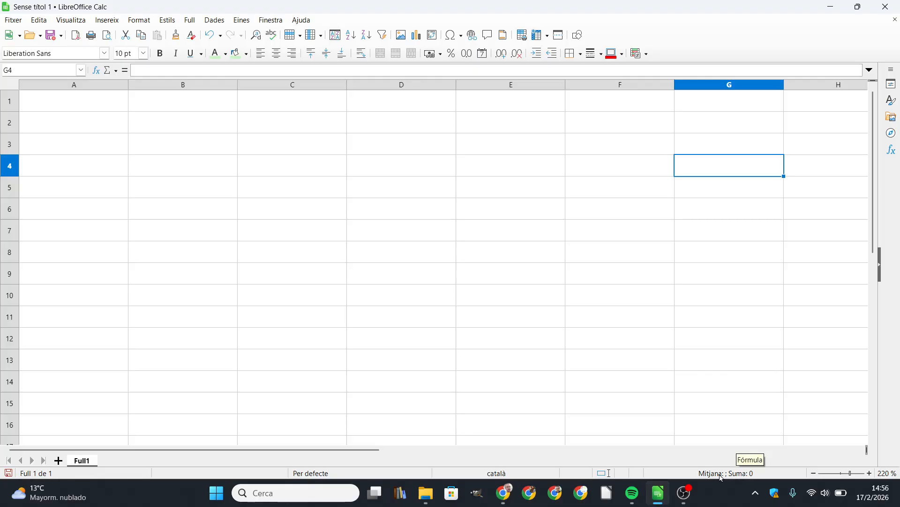
# Step: Set the sheet zoom to 204% and examine the cell references by selecting C4, B1, A7 and E4 in turn
pyautogui.click(830, 474)
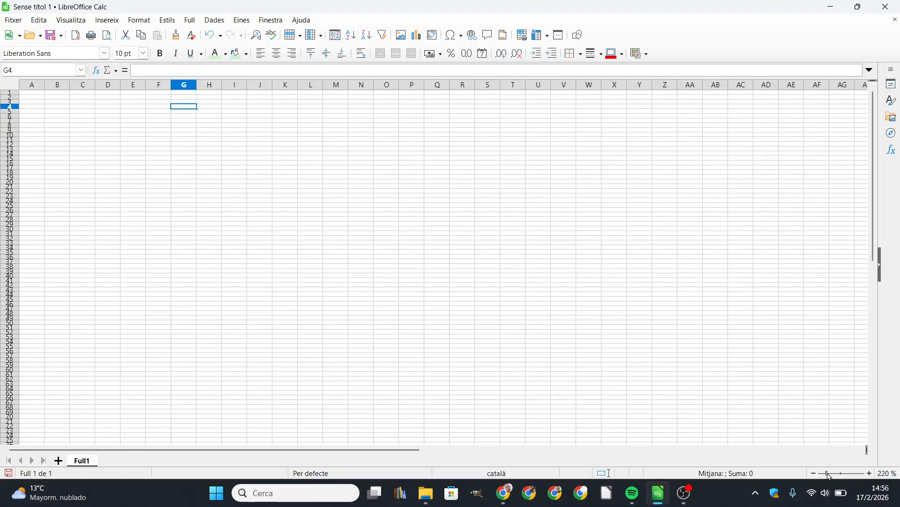
pyautogui.click(852, 477)
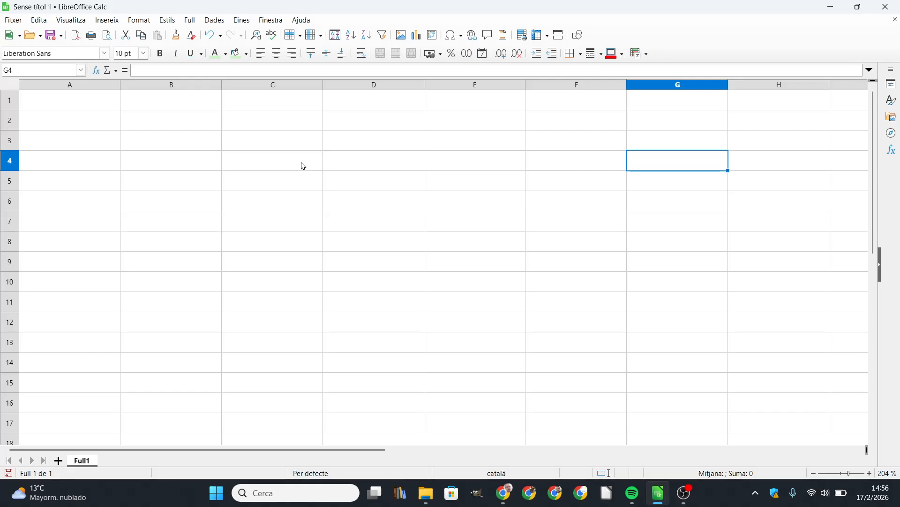
pyautogui.click(271, 165)
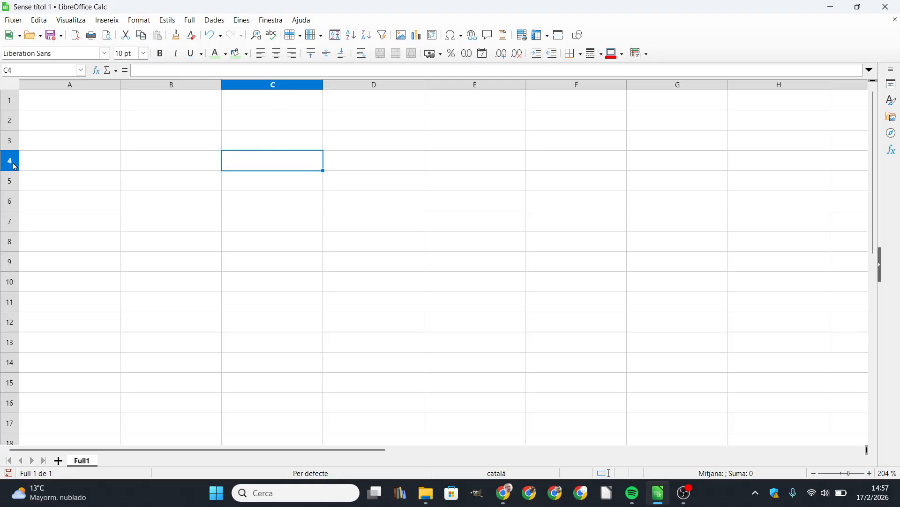
pyautogui.click(182, 104)
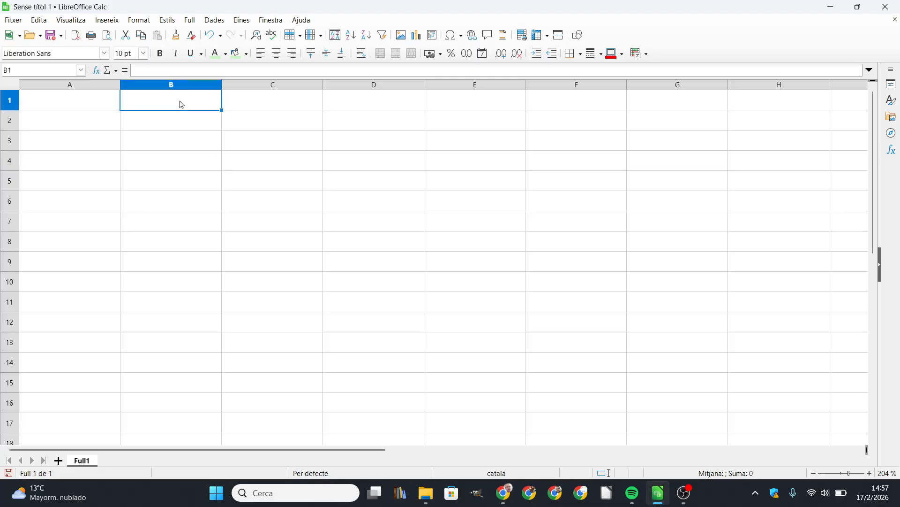
pyautogui.click(78, 226)
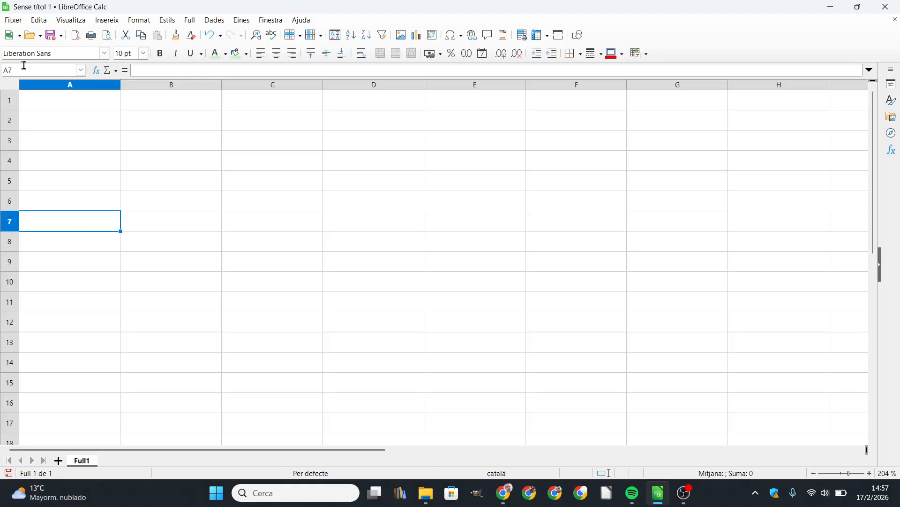
pyautogui.click(472, 162)
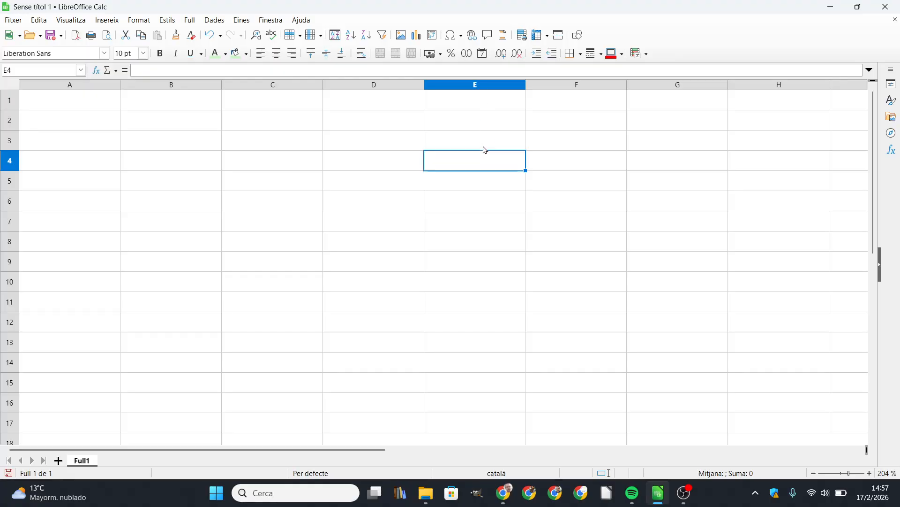
# Step: Enter the text "hola" in cell B2 and "bon dia" in cell B3
pyautogui.click(182, 127)
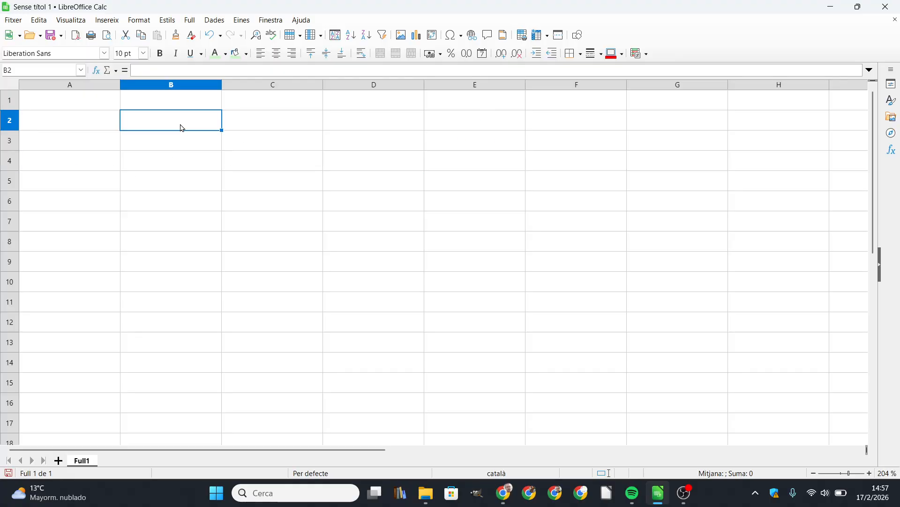
pyautogui.write('hol')
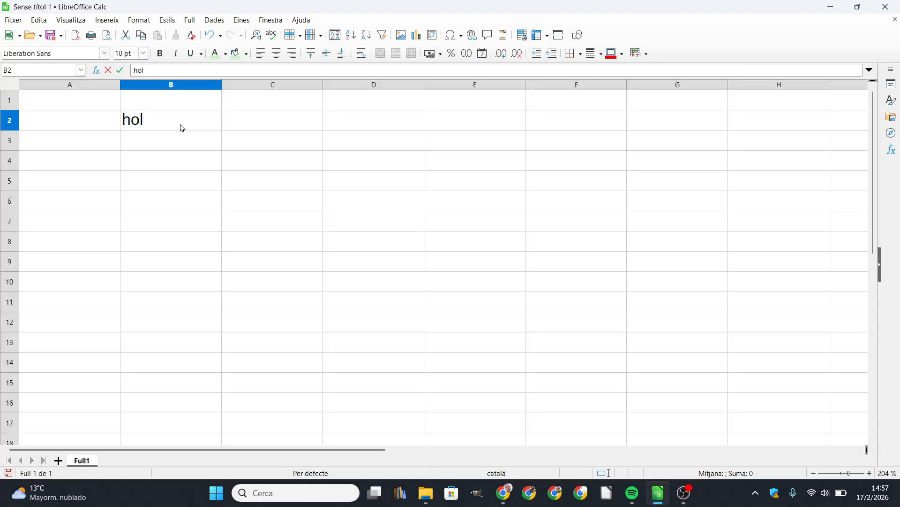
pyautogui.write('a')
pyautogui.press('Return')
pyautogui.write('bon dia')
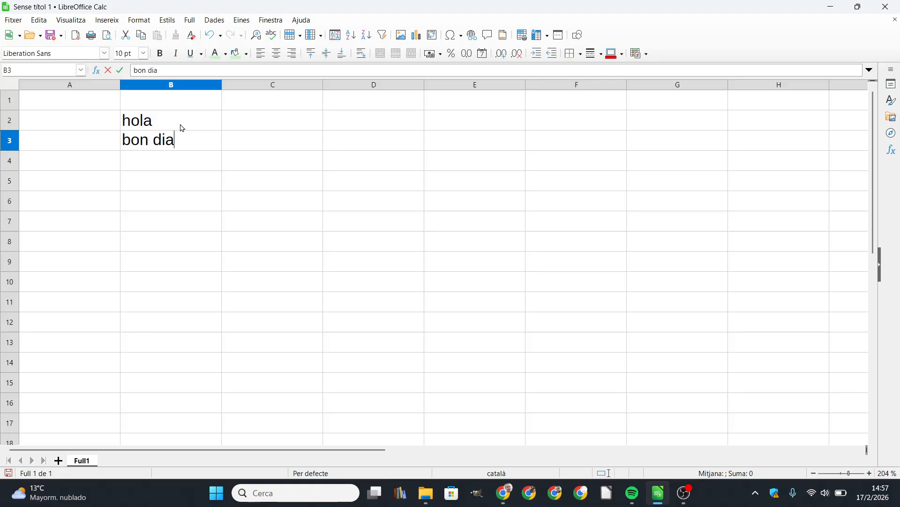
pyautogui.press('Return')
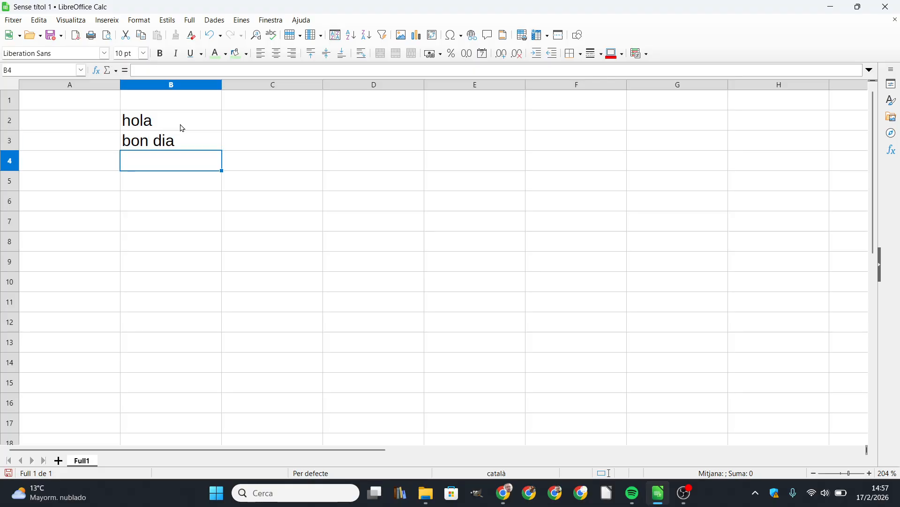
# Step: Enter the numbers 675, 33, 65465, 3 and 33 down column D, in cells D2 to D6
pyautogui.click(361, 126)
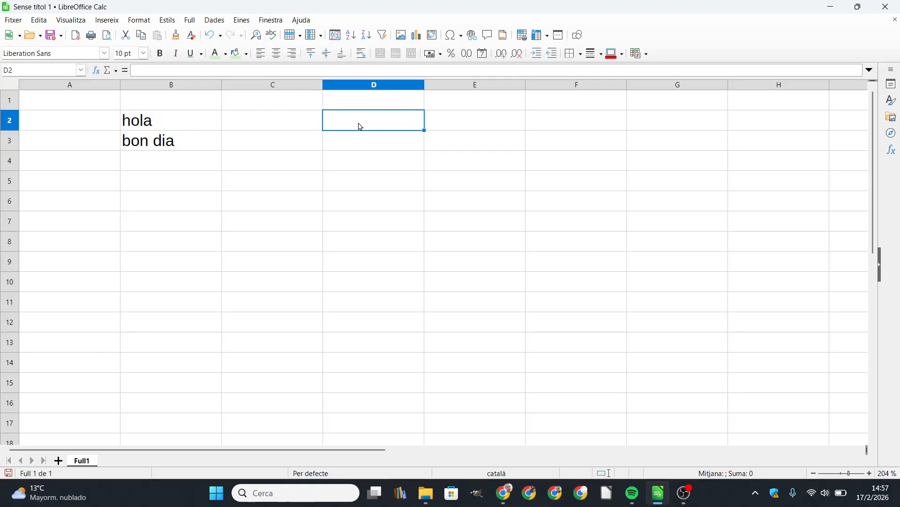
pyautogui.write('675')
pyautogui.press('Return')
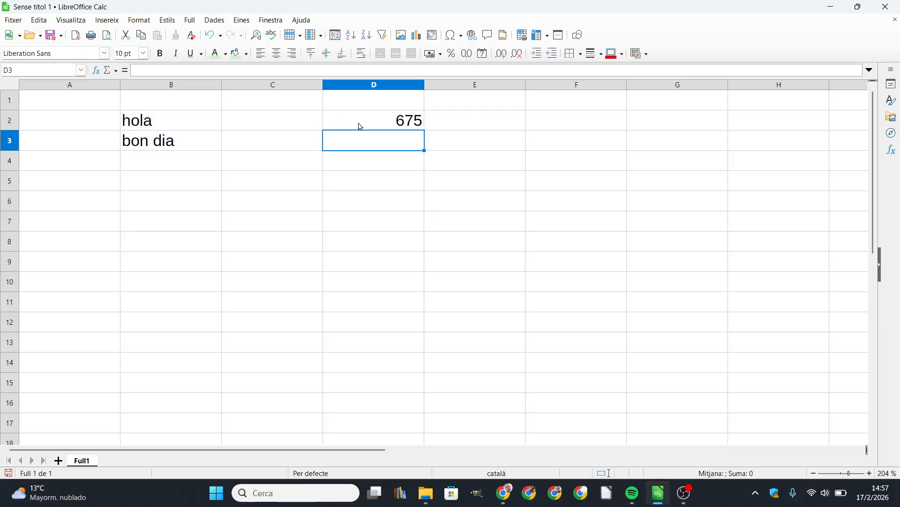
pyautogui.write('33')
pyautogui.press('Return')
pyautogui.write('65465')
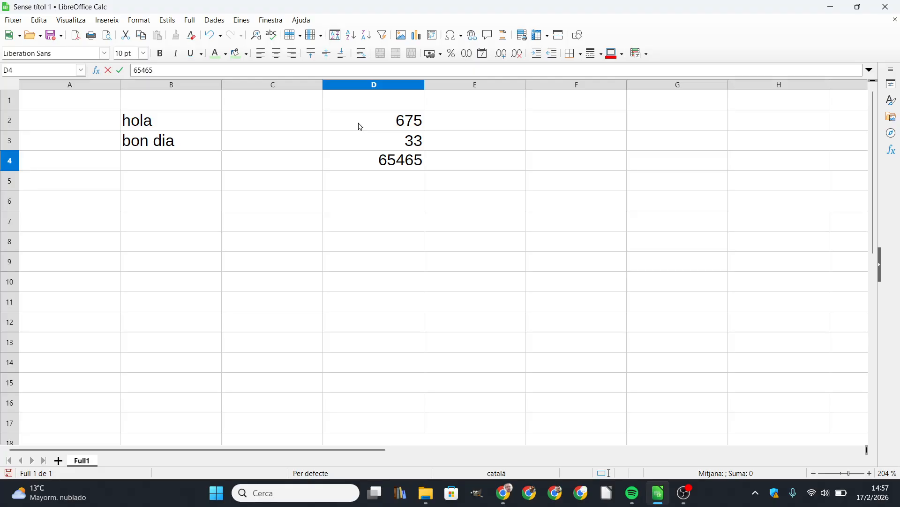
pyautogui.press('Return')
pyautogui.write('3')
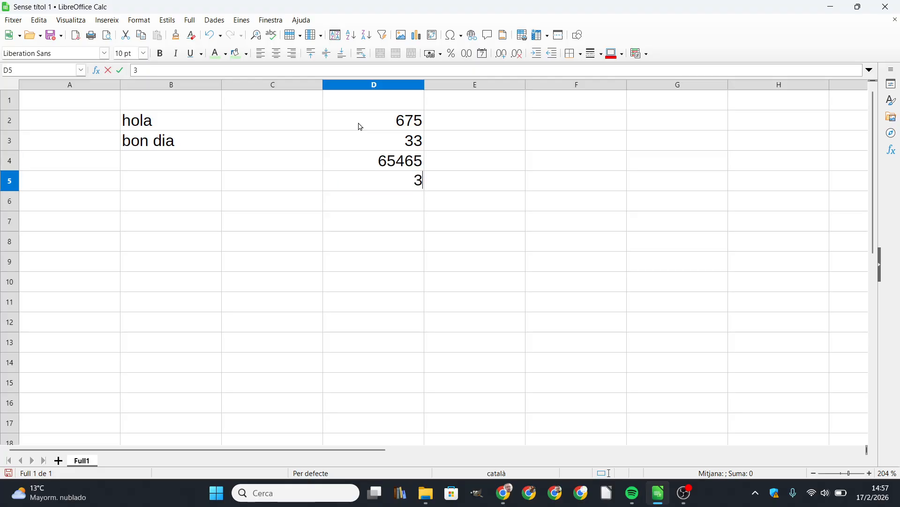
pyautogui.press('Return')
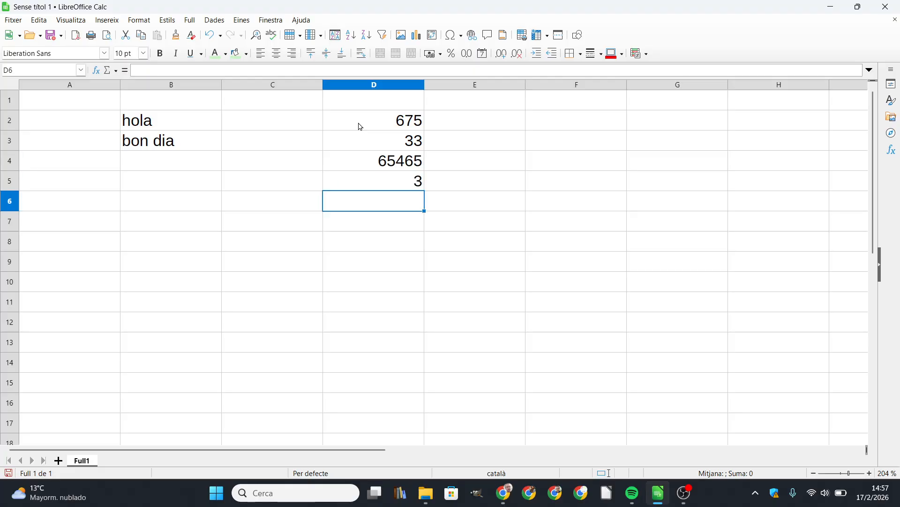
pyautogui.write('33')
# Step: Enter the decimal number 4,3 in cell D9, using a comma as the decimal separator
pyautogui.click(385, 260)
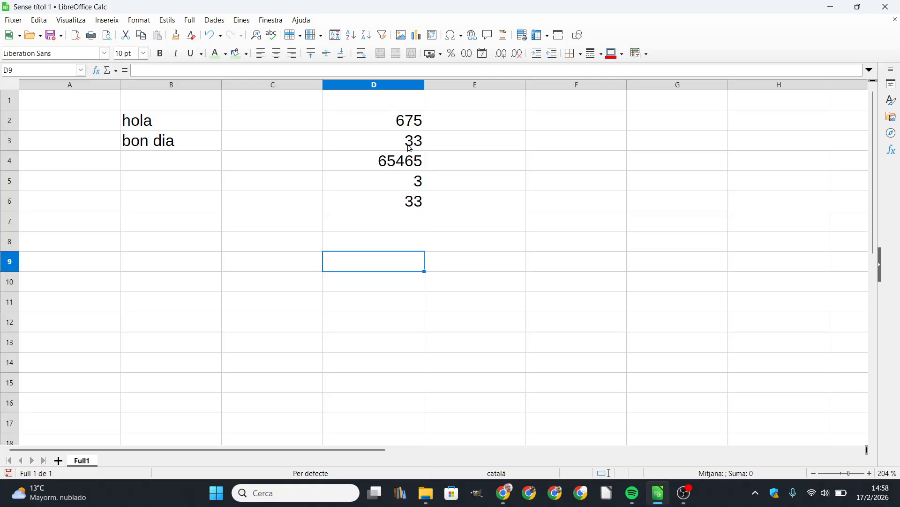
pyautogui.write('4')
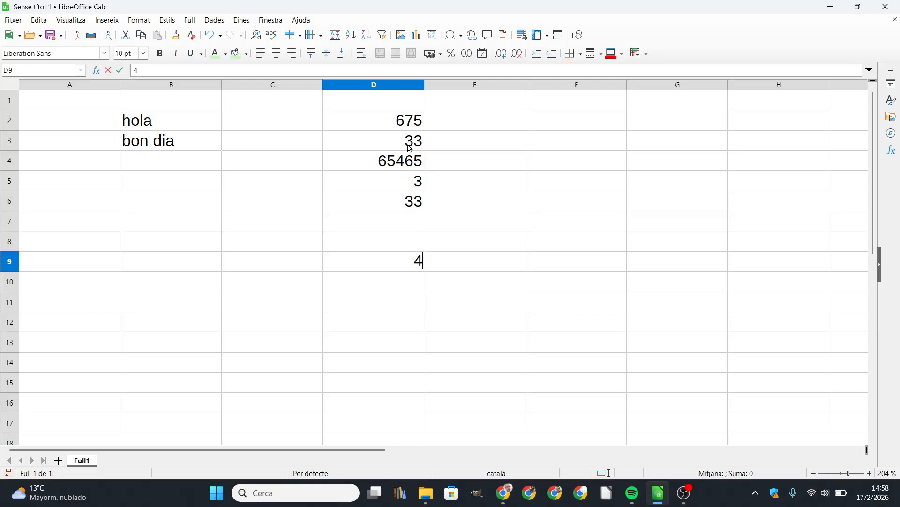
pyautogui.write(',3')
pyautogui.press('Return')
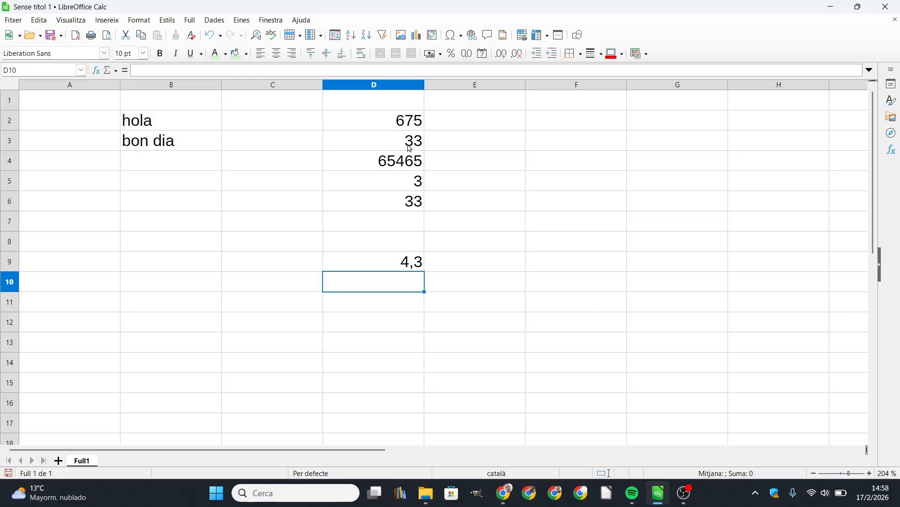
# Step: Try an apostrophe and a period as decimal separators by entering 4'3 in cell D10 and 6.8 in D11
pyautogui.write('4')
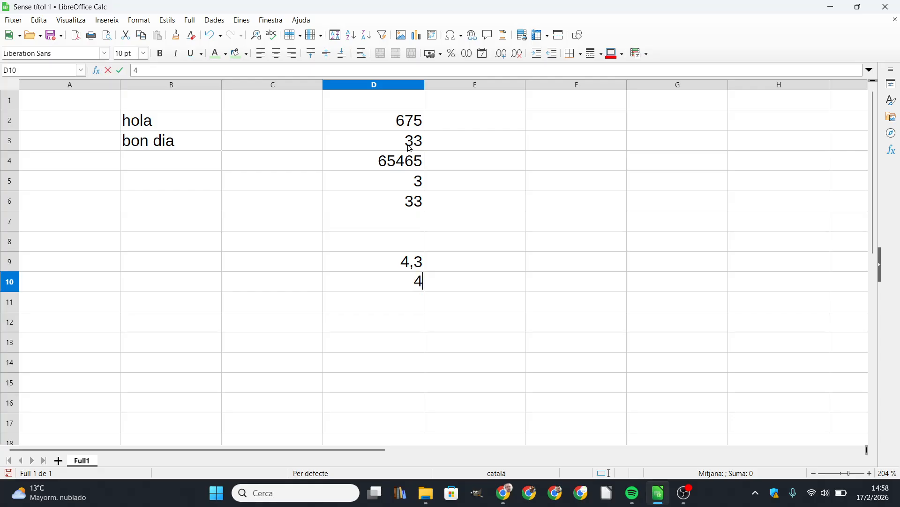
pyautogui.write("'3")
pyautogui.press('Return')
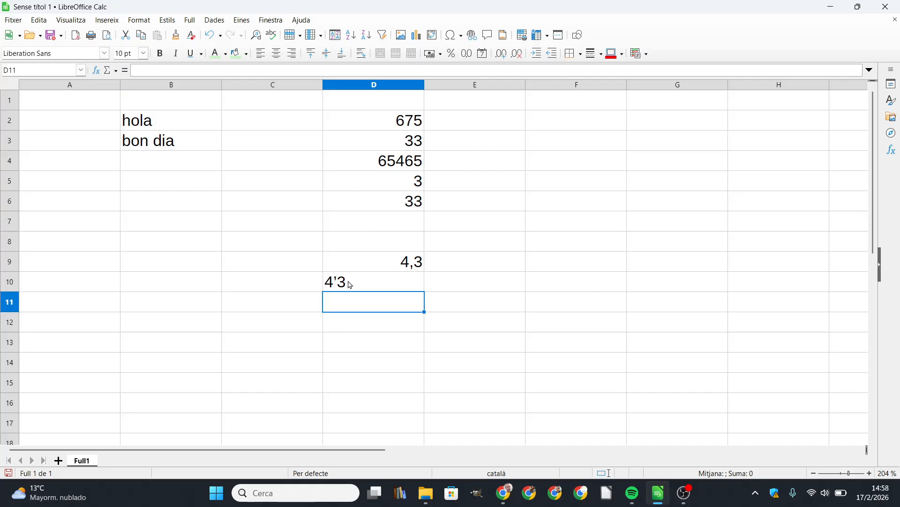
pyautogui.click(344, 283)
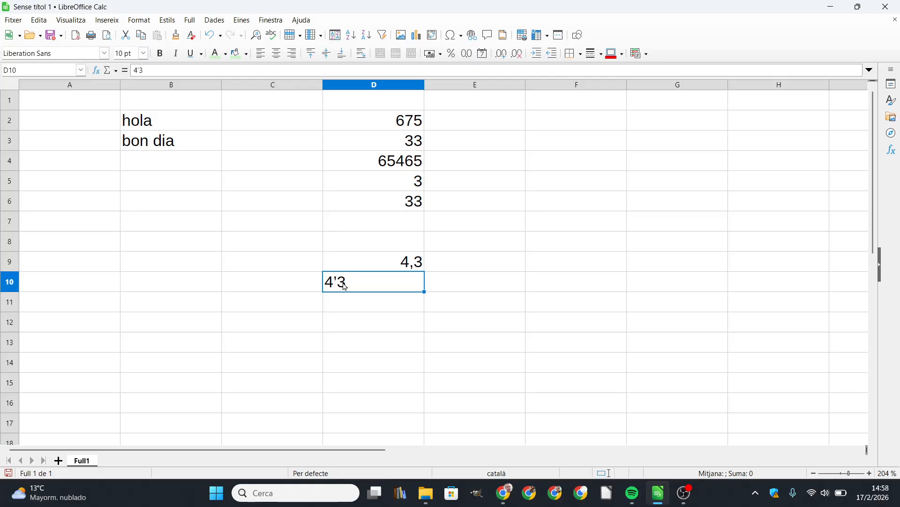
pyautogui.click(370, 306)
pyautogui.write('6.8')
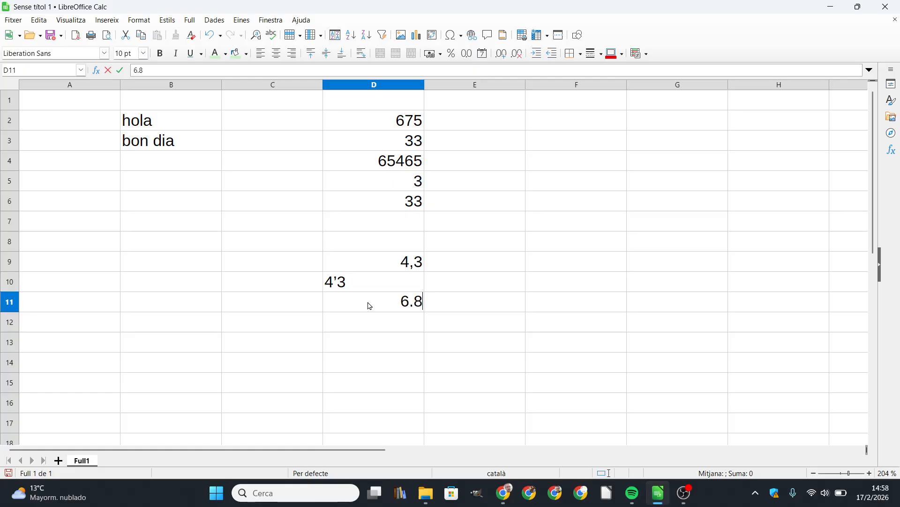
pyautogui.press('Return')
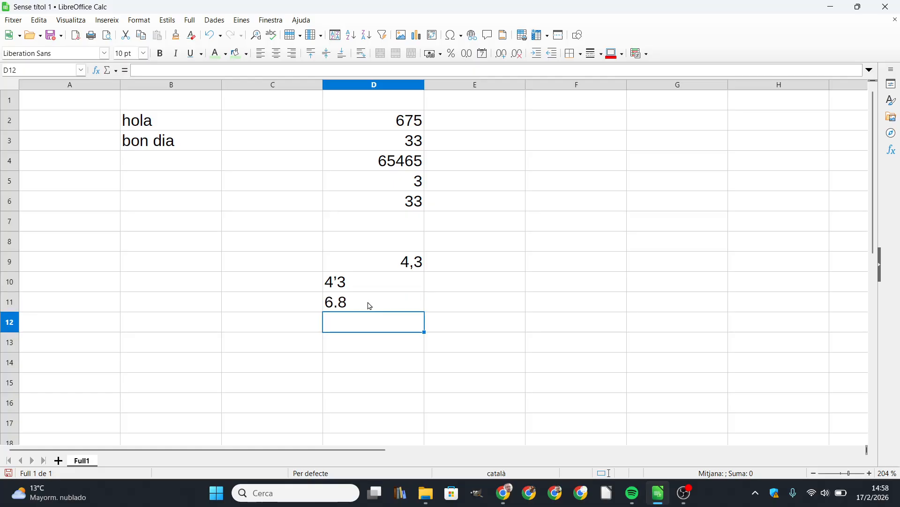
# Step: Replace the contents of D10 with 4,3 and D11 with 6,8, using comma decimal separators
pyautogui.click(343, 288)
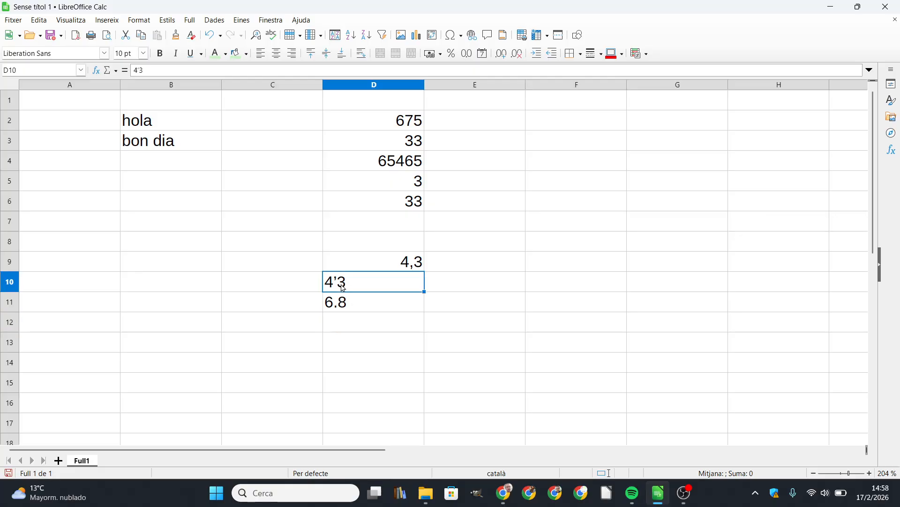
pyautogui.write('4,3')
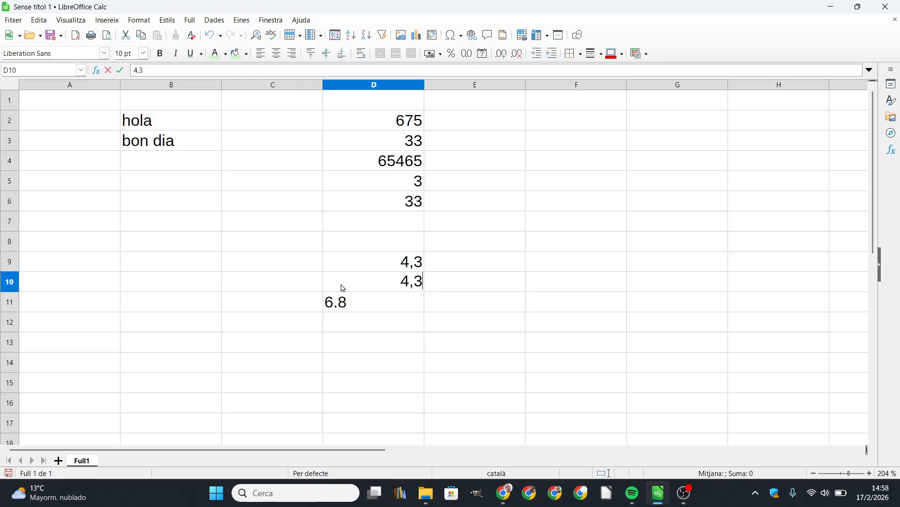
pyautogui.press('Return')
pyautogui.write('6')
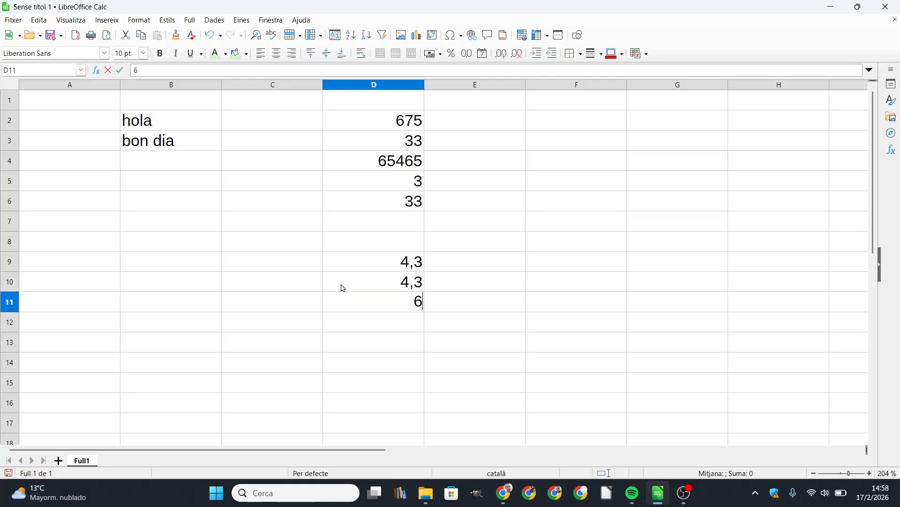
pyautogui.write(',8')
pyautogui.press('Return')
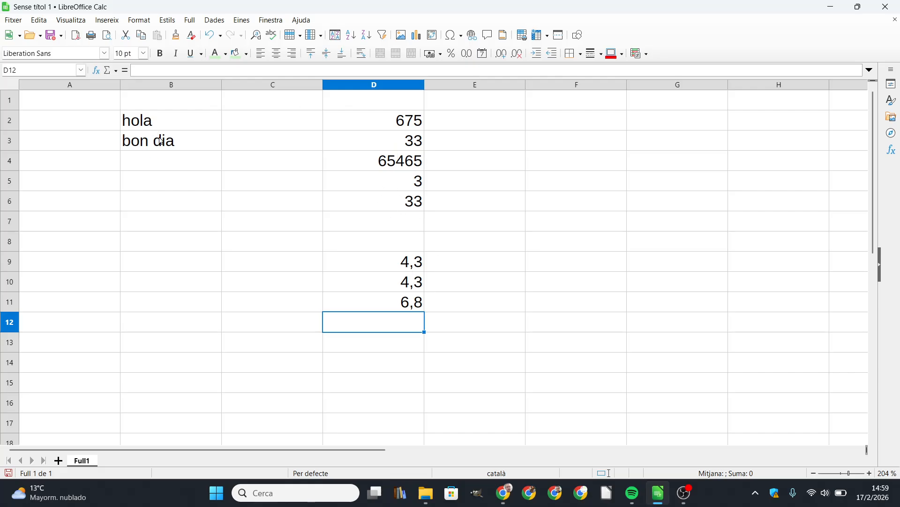
# Step: Enter the formula =D2 in cell F2 and reselect the cell to check its formula
pyautogui.click(578, 125)
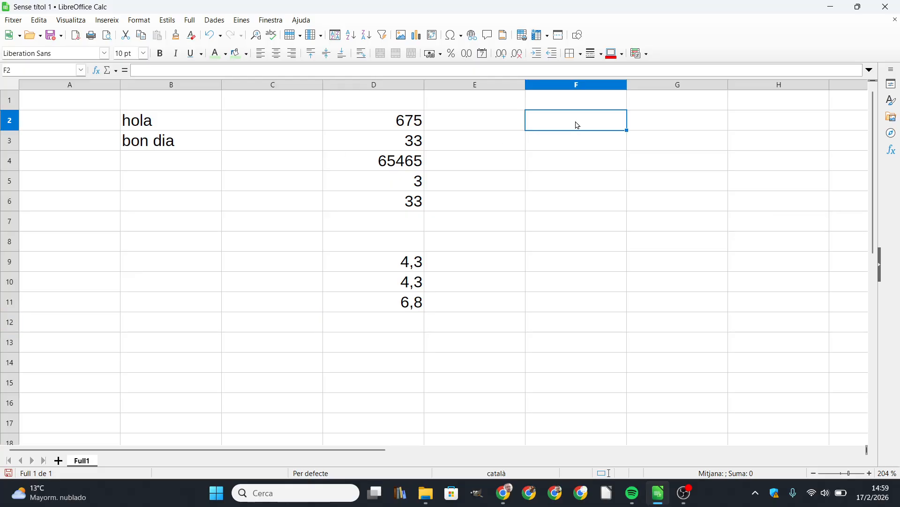
pyautogui.write('=')
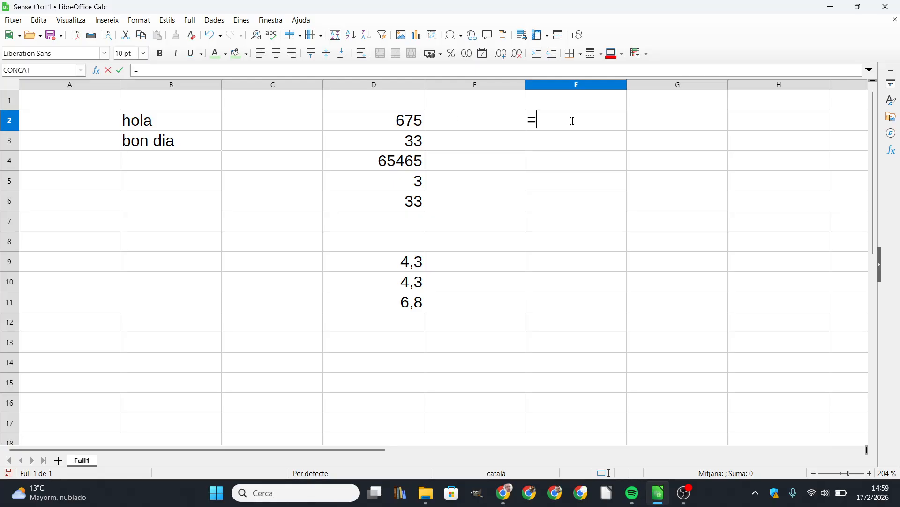
pyautogui.write('D2')
pyautogui.press('Return')
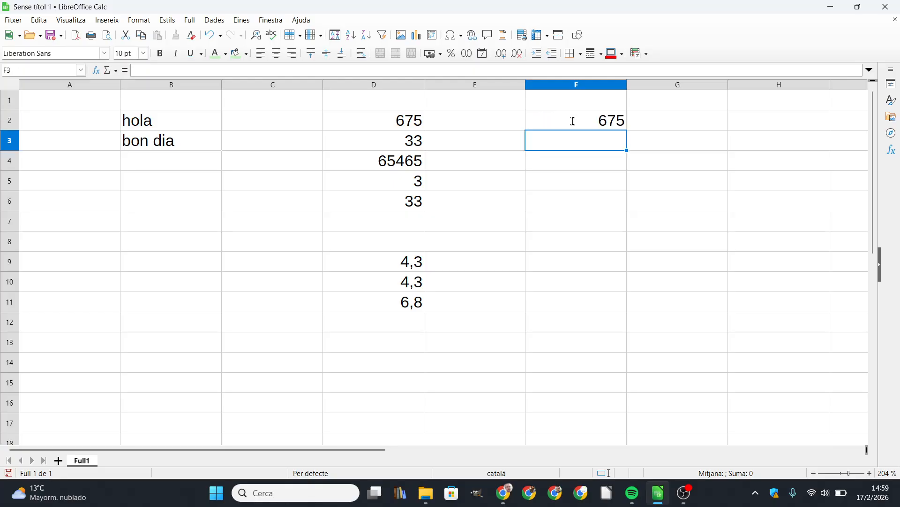
pyautogui.click(575, 123)
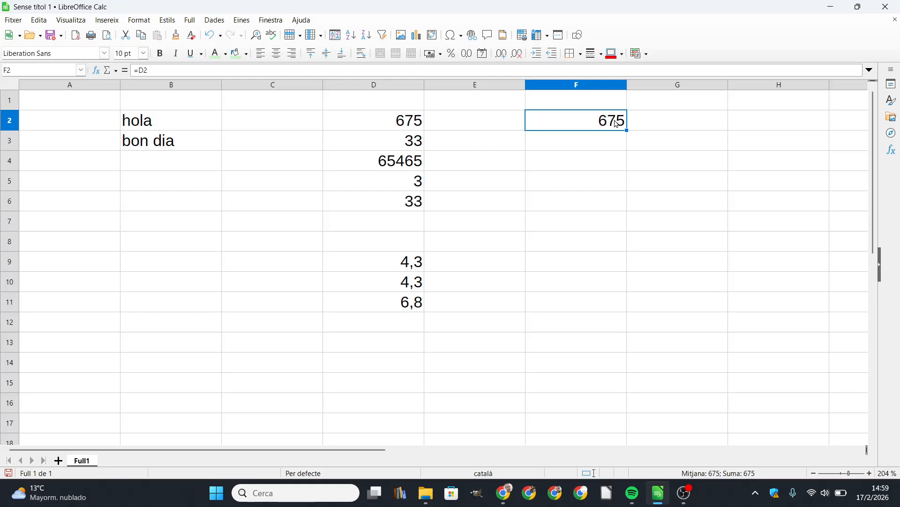
# Step: Test the link from F2 to D2 by changing D2 to HOLA, 454 and 4 in turn
pyautogui.click(410, 128)
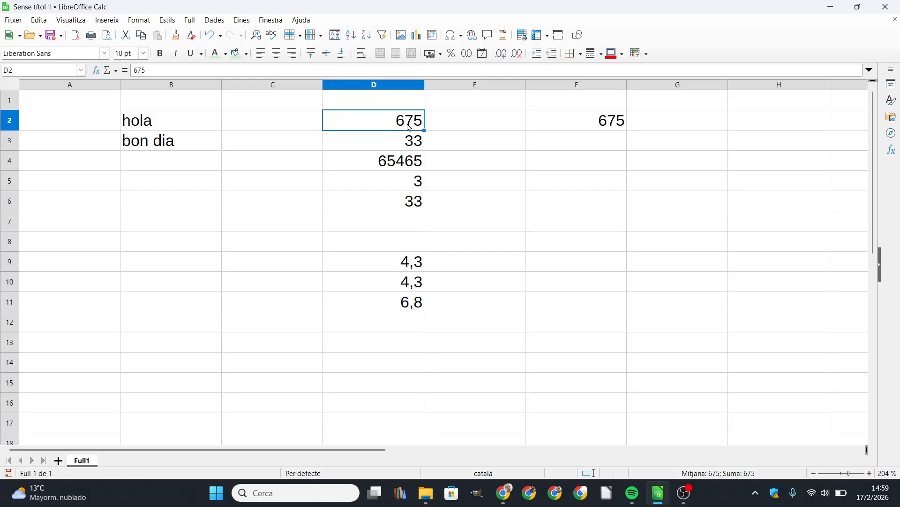
pyautogui.write('HOLA')
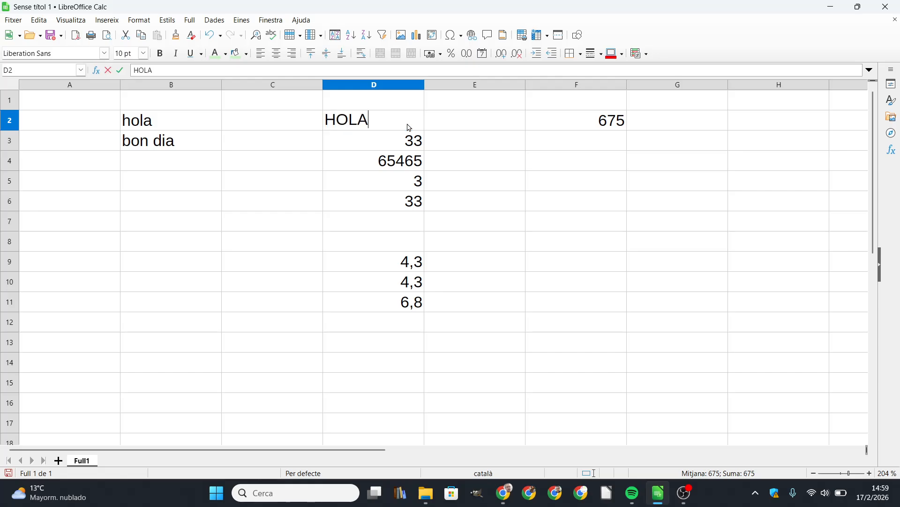
pyautogui.press('Return')
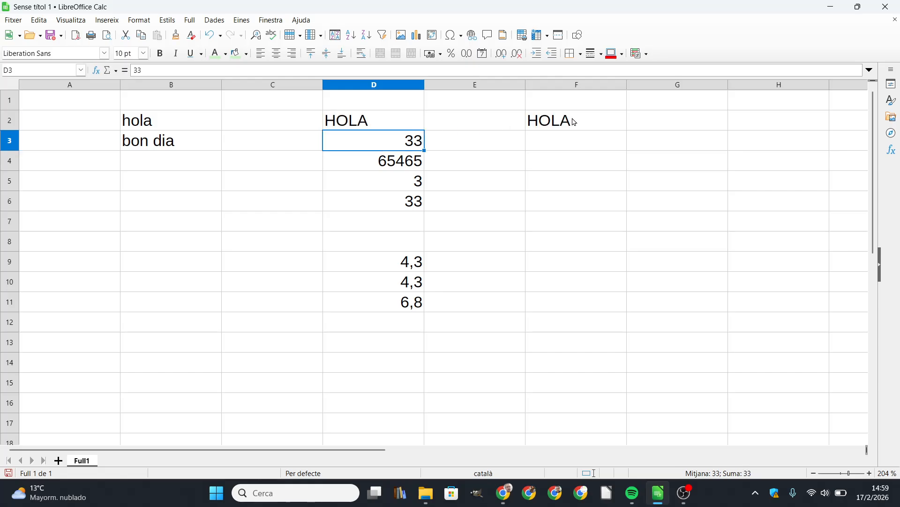
pyautogui.click(574, 122)
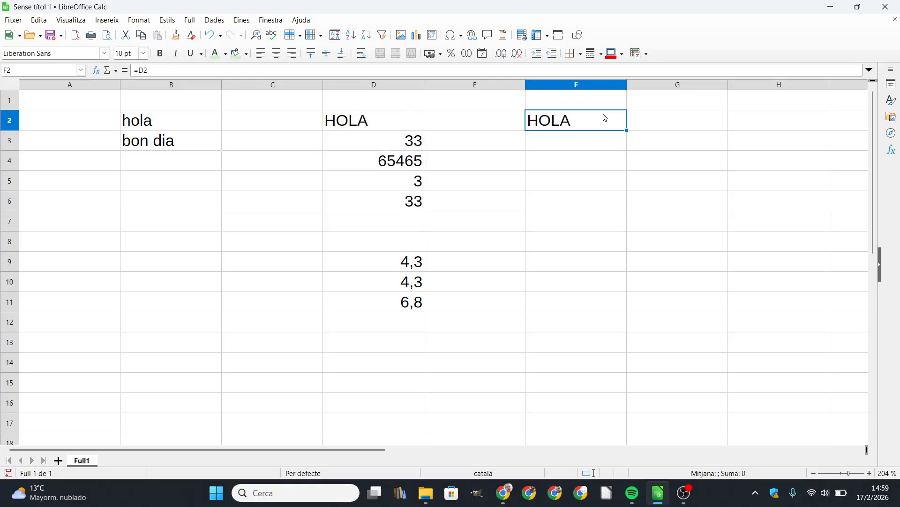
pyautogui.click(379, 125)
pyautogui.write('454')
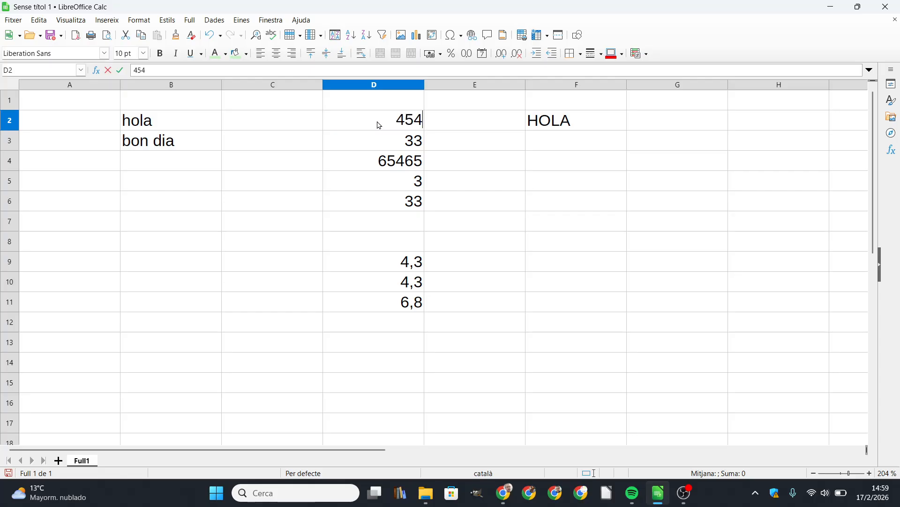
pyautogui.press('Return')
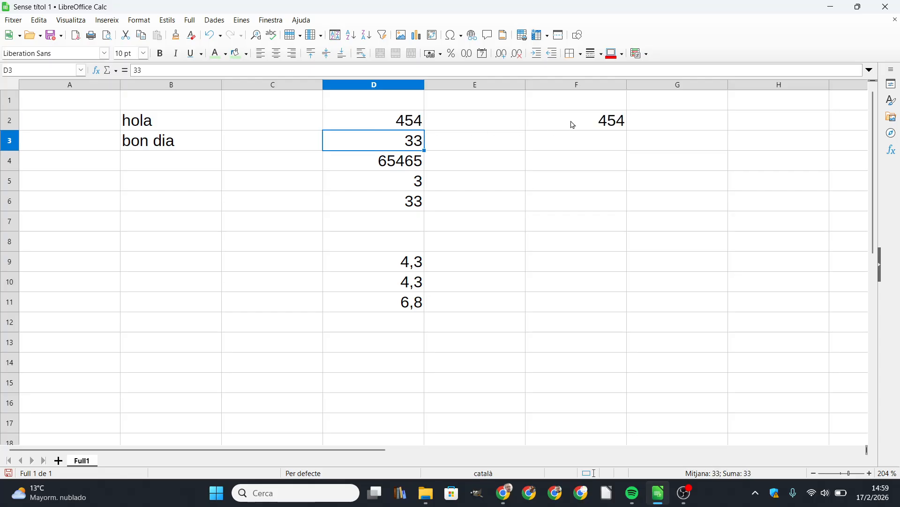
pyautogui.click(402, 121)
pyautogui.write('4')
pyautogui.press('Return')
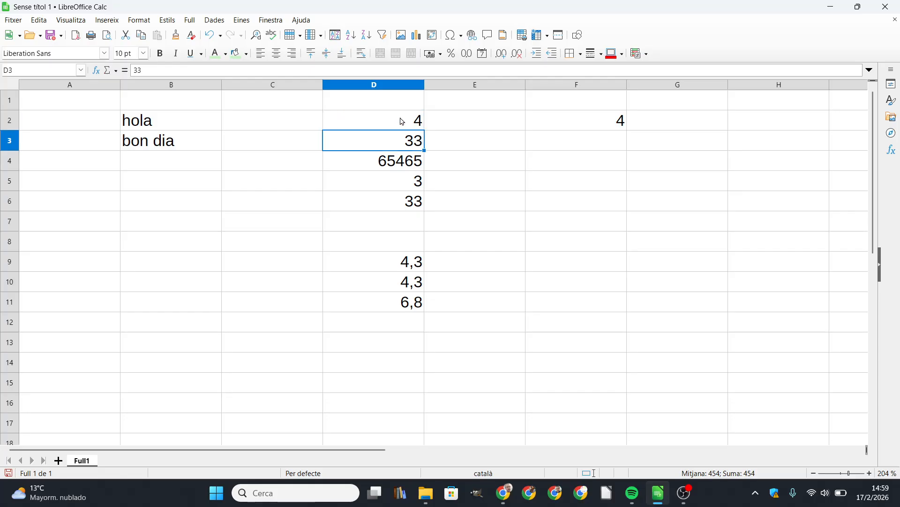
# Step: Set cell D2 to 2 and select F2 to check its linked value
pyautogui.click(402, 122)
pyautogui.write('2')
pyautogui.press('Return')
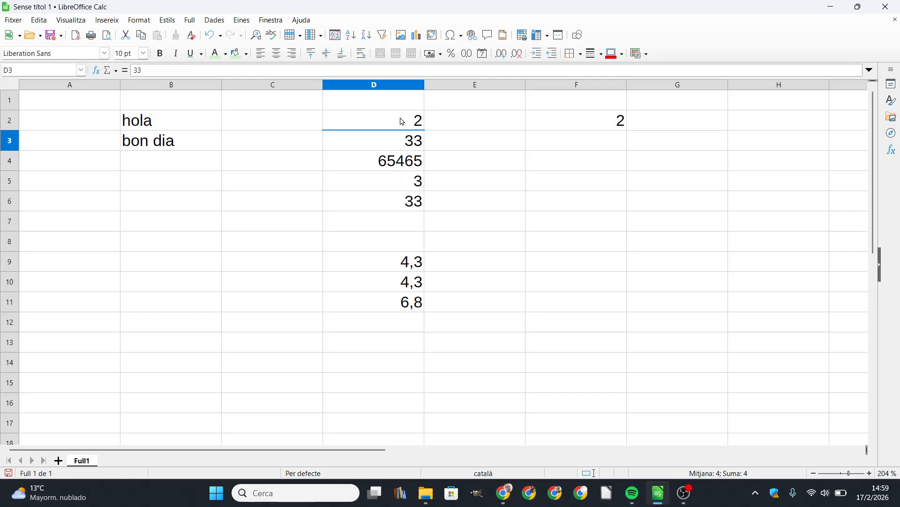
pyautogui.click(402, 122)
pyautogui.click(599, 120)
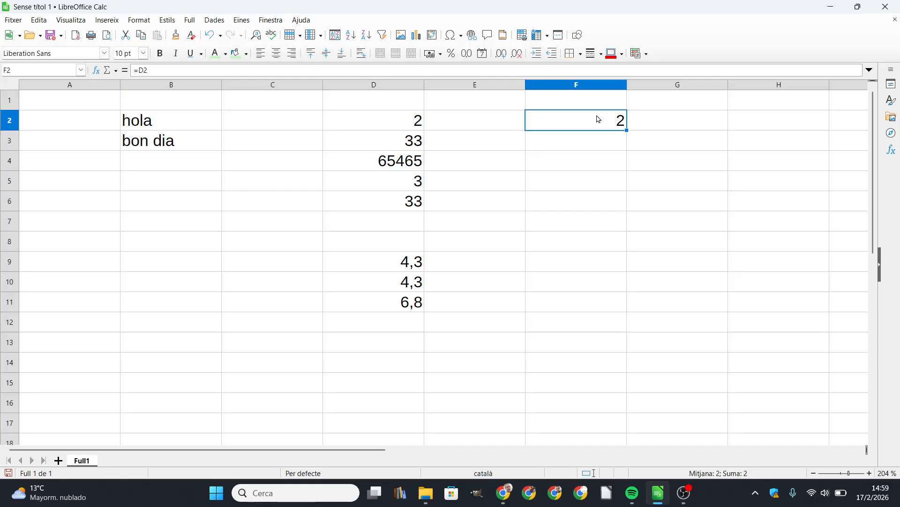
# Step: Enter the formula =D2+D3 in cell F3 and reselect the cell to check its formula
pyautogui.click(593, 144)
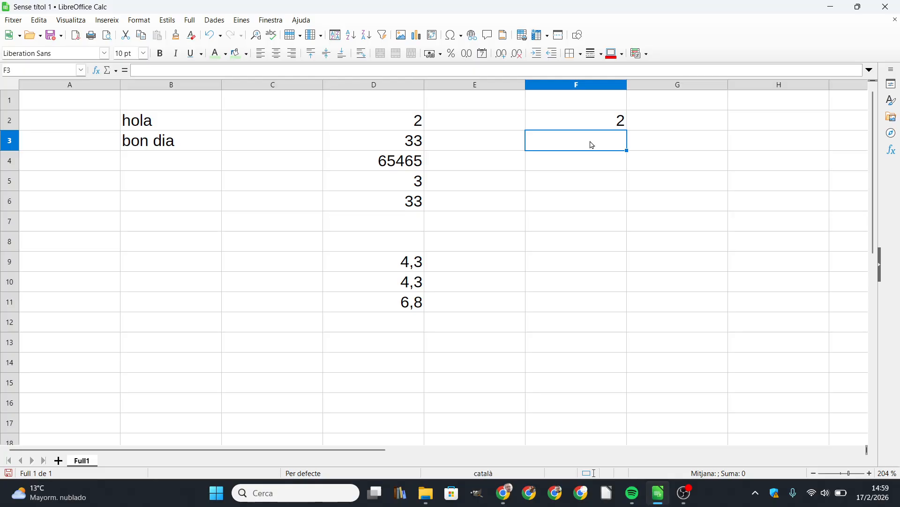
pyautogui.write('=')
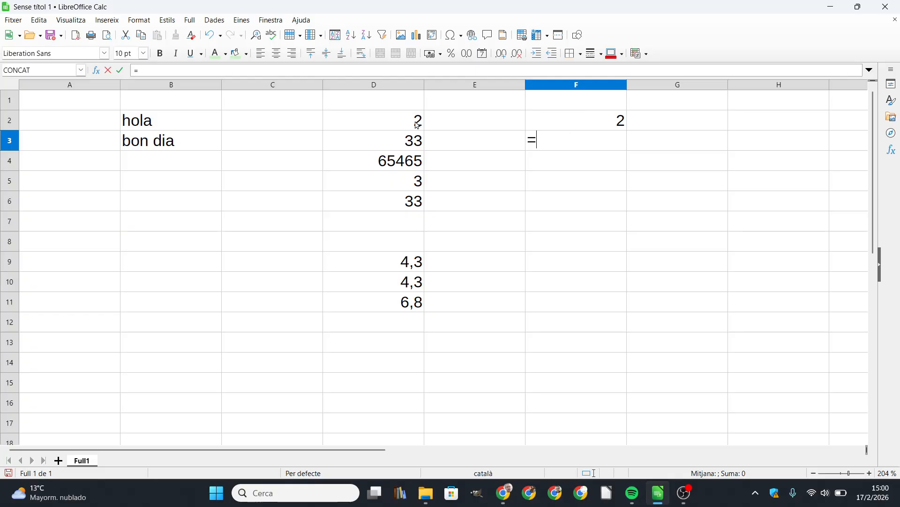
pyautogui.write('D2+D')
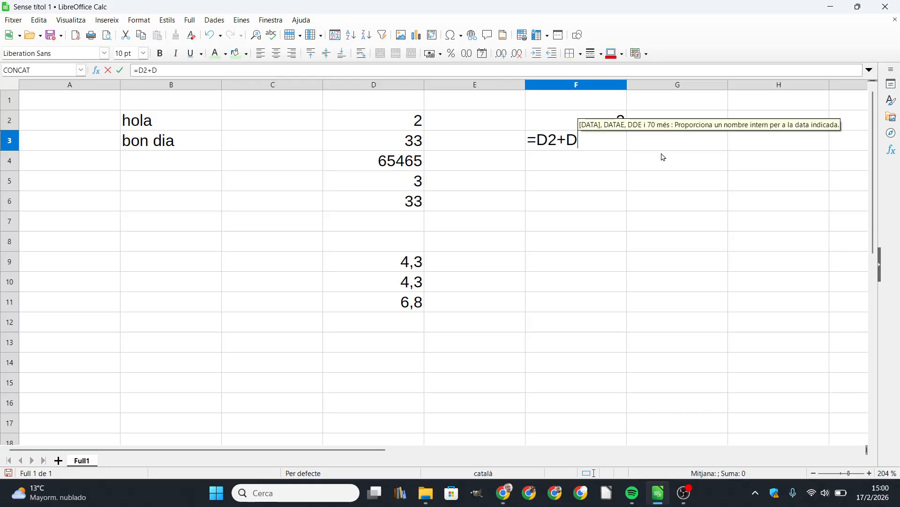
pyautogui.write('3')
pyautogui.press('Return')
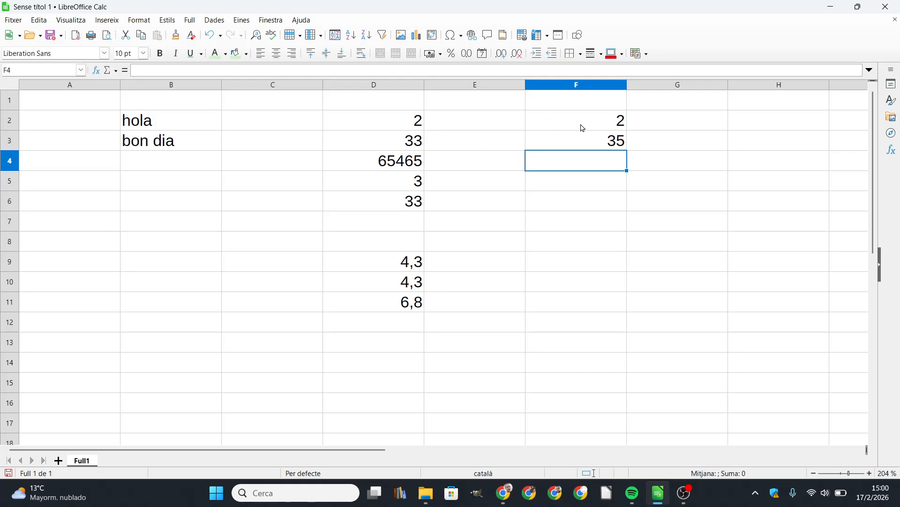
pyautogui.click(595, 143)
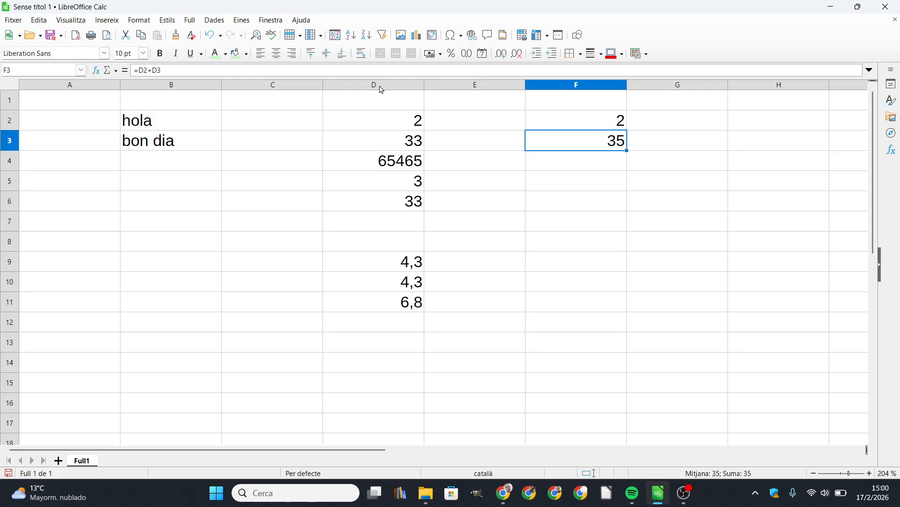
# Step: Extend the formula in cell F3 to =D2+D3+D4-D5*2
pyautogui.click(164, 70)
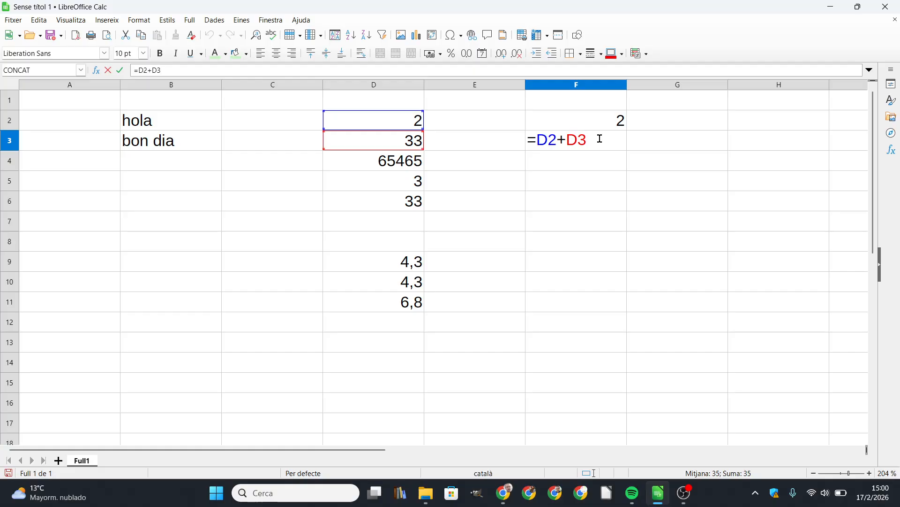
pyautogui.write('+')
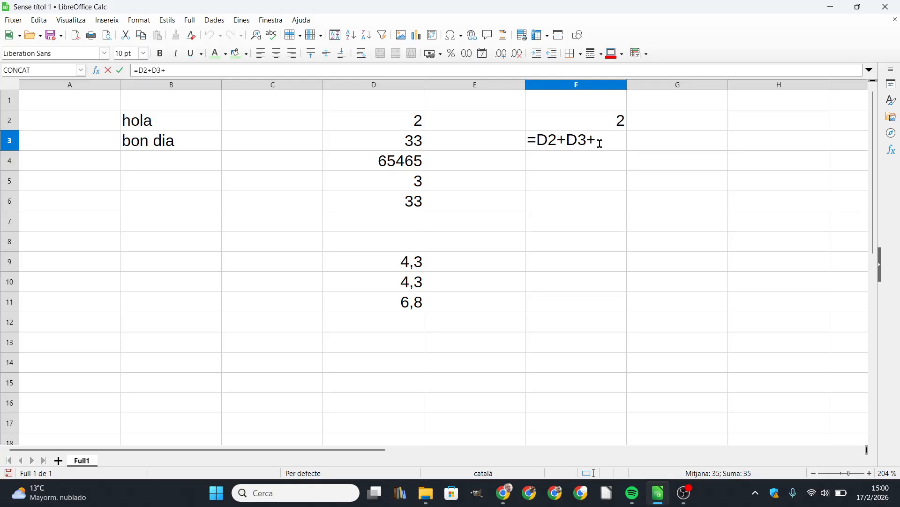
pyautogui.click(403, 165)
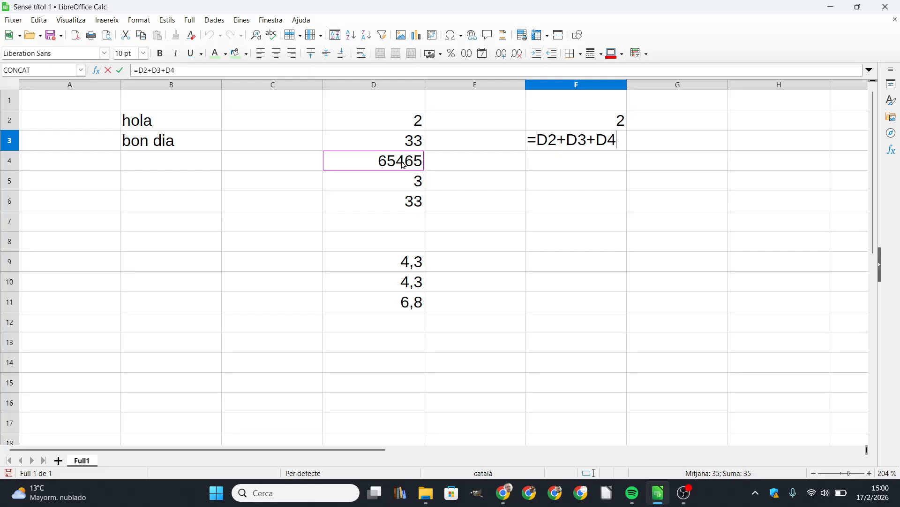
pyautogui.write('-')
pyautogui.click(403, 185)
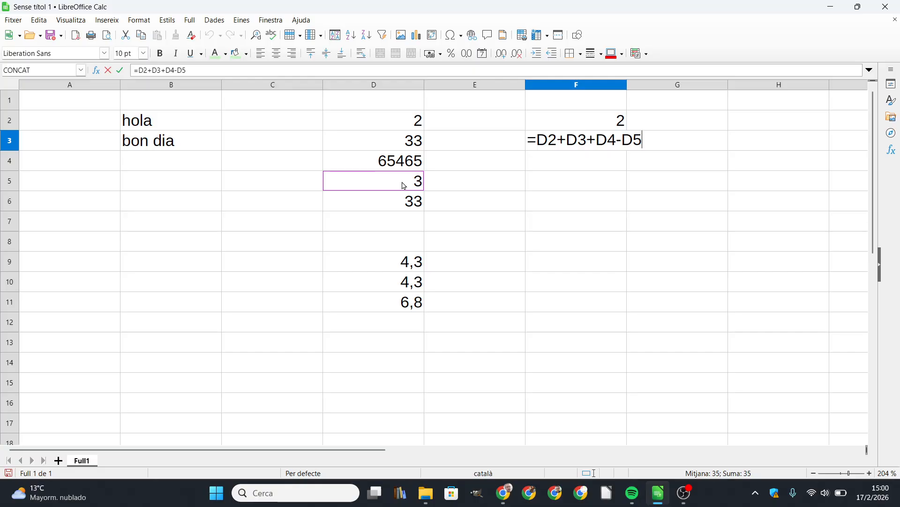
pyautogui.write('*2')
pyautogui.press('Return')
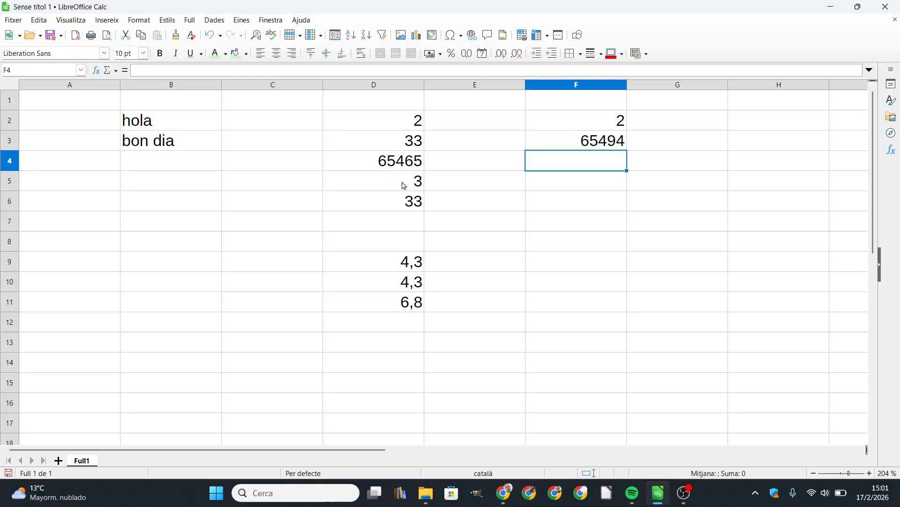
# Step: Inspect the formula in F3 and the cells it references
pyautogui.click(587, 148)
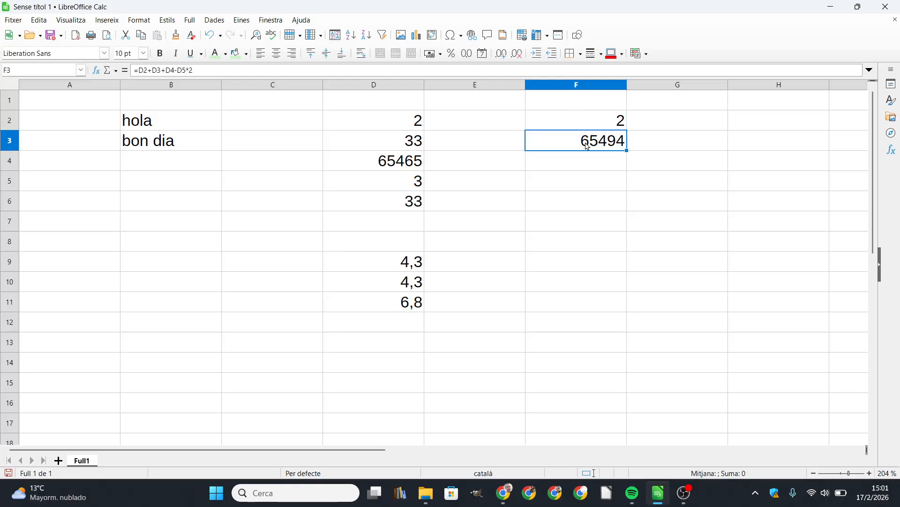
pyautogui.click(230, 70)
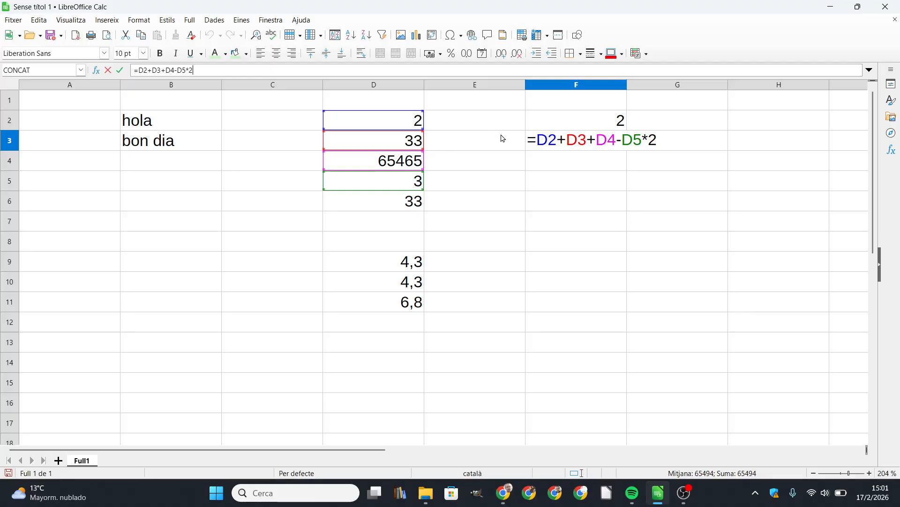
pyautogui.press('Return')
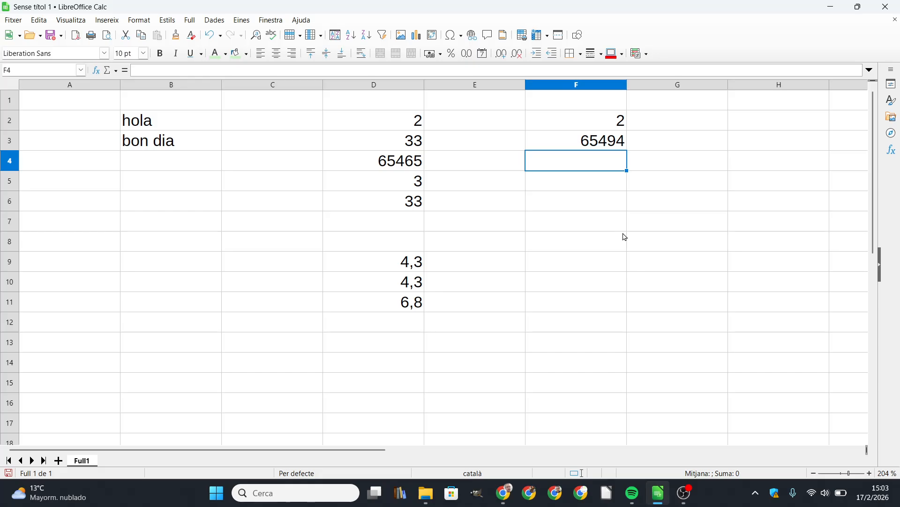
pyautogui.click(547, 209)
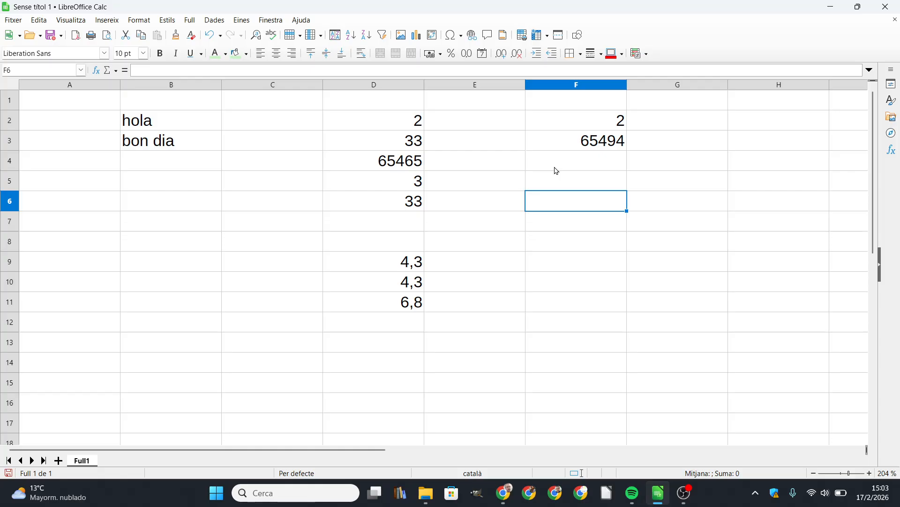
pyautogui.click(607, 139)
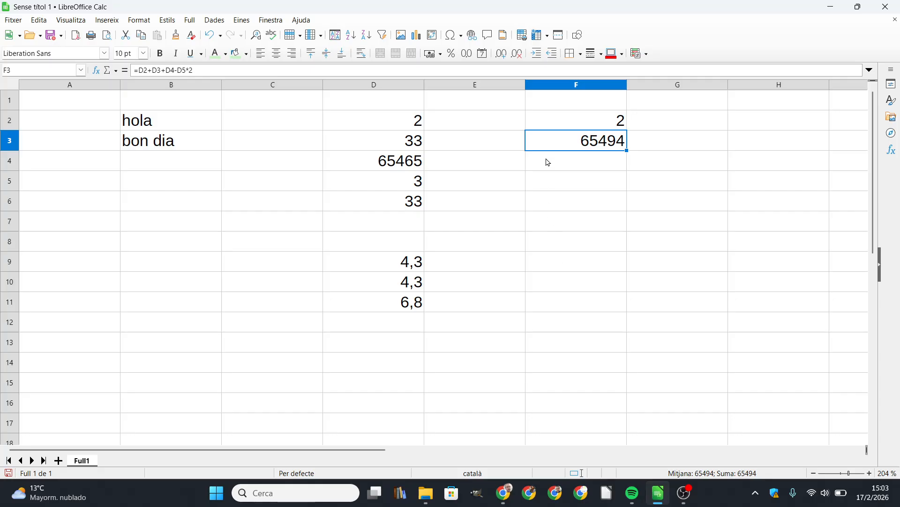
# Step: Enter the formula =SUMA(D2;D3;D6) in cell F5
pyautogui.click(592, 190)
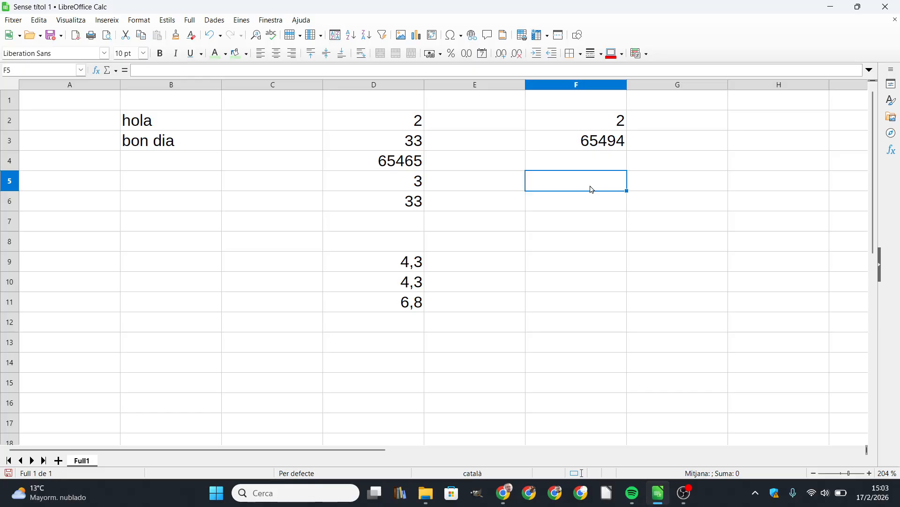
pyautogui.write('=S')
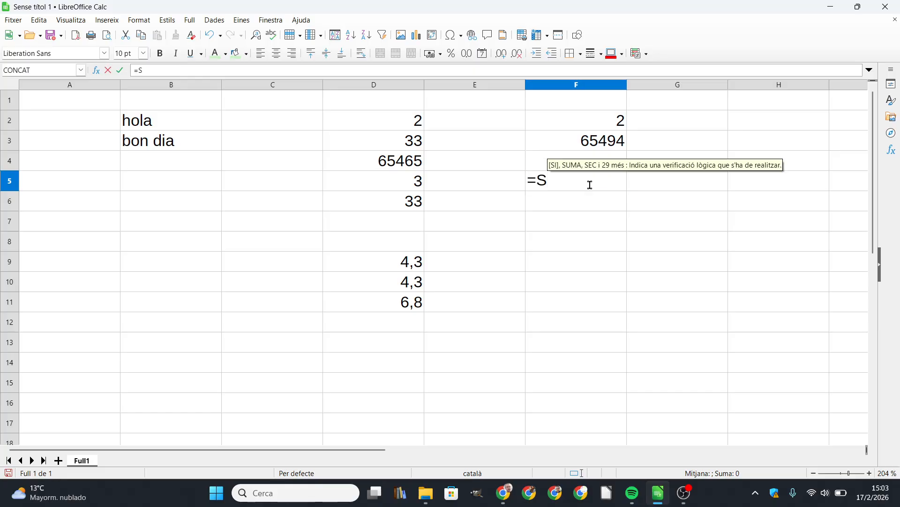
pyautogui.write('UM')
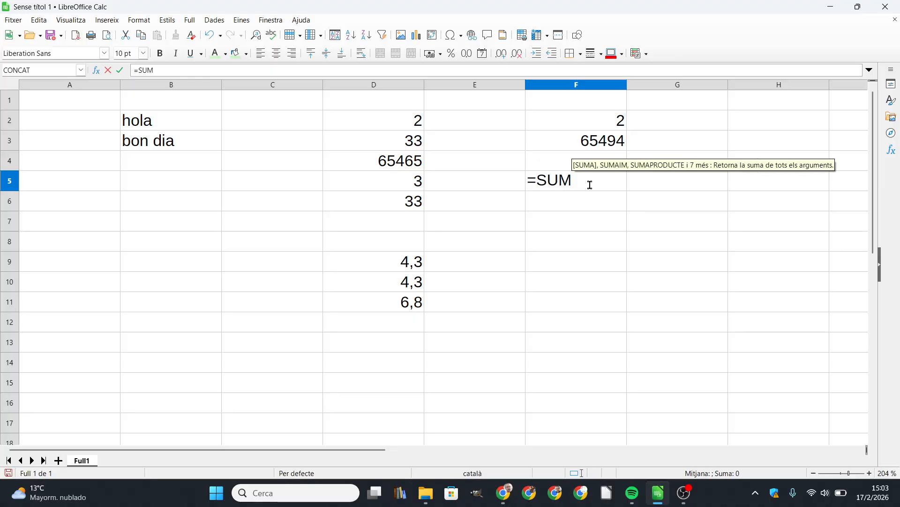
pyautogui.write('A')
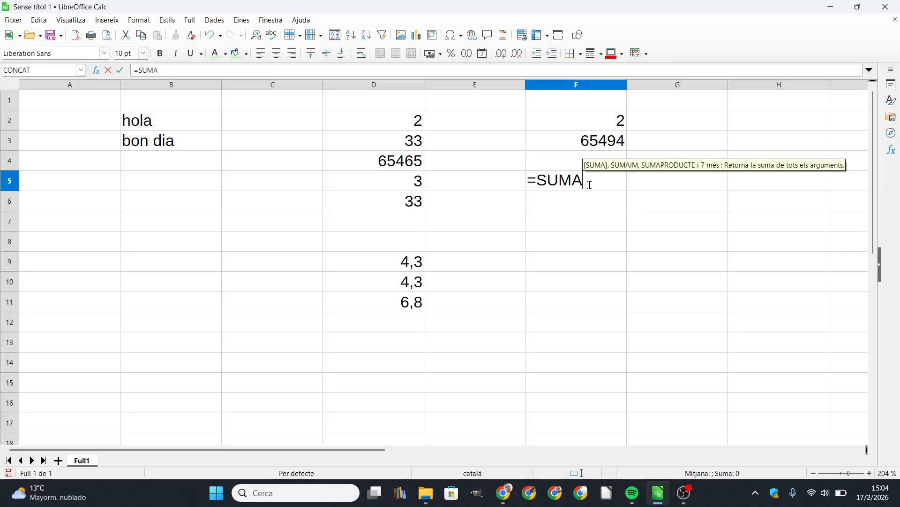
pyautogui.write('(')
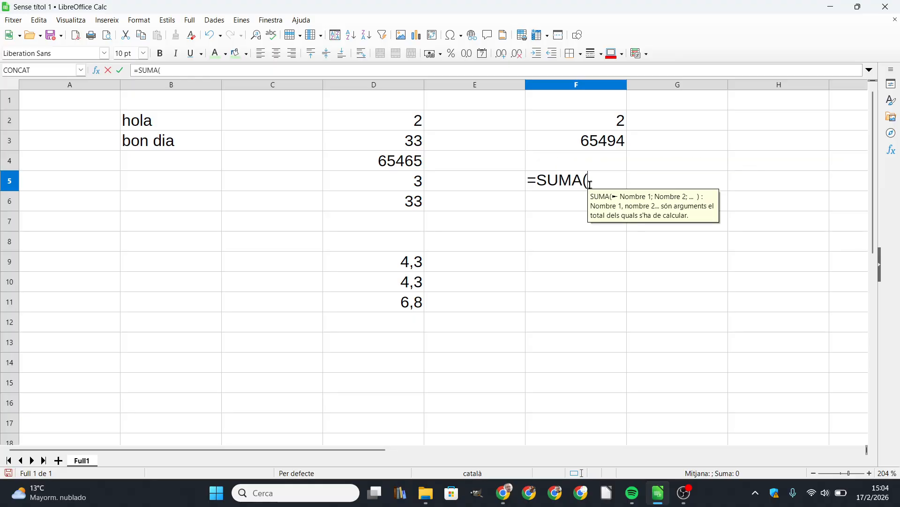
pyautogui.click(402, 127)
pyautogui.write(';')
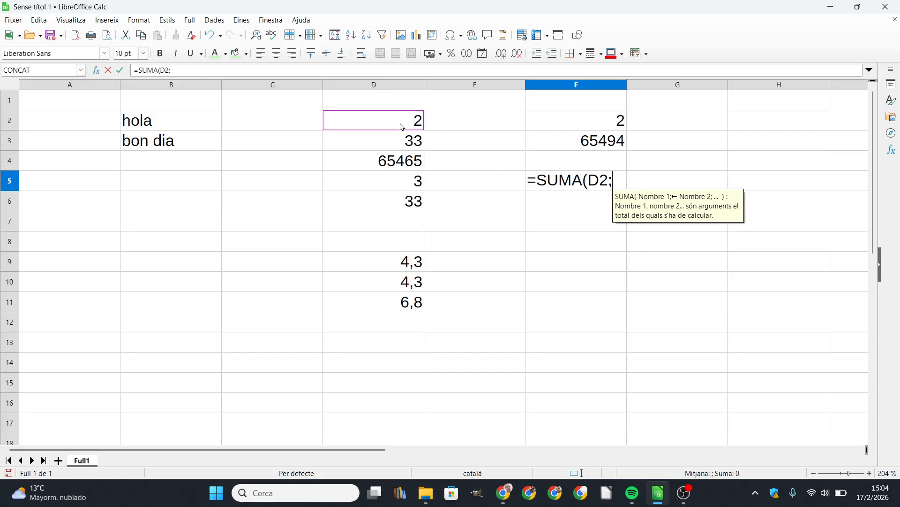
pyautogui.click(397, 149)
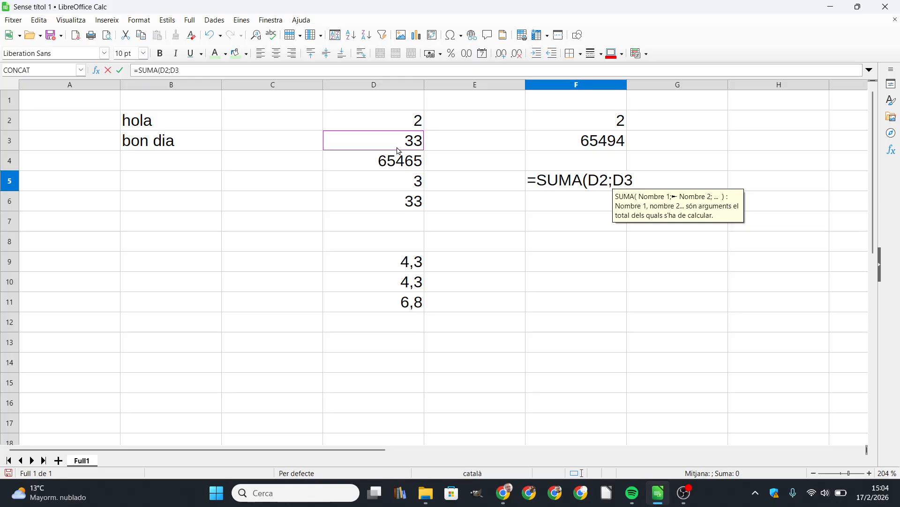
pyautogui.write(';')
pyautogui.click(410, 202)
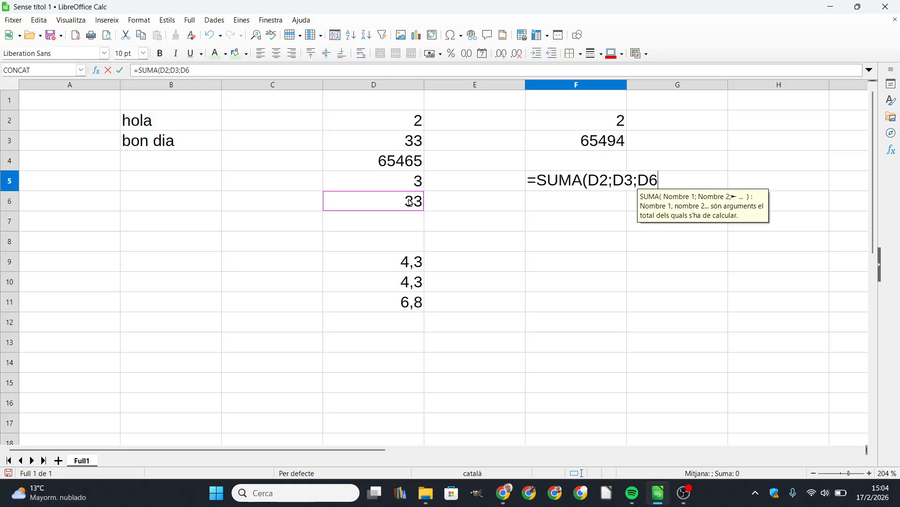
pyautogui.write(')')
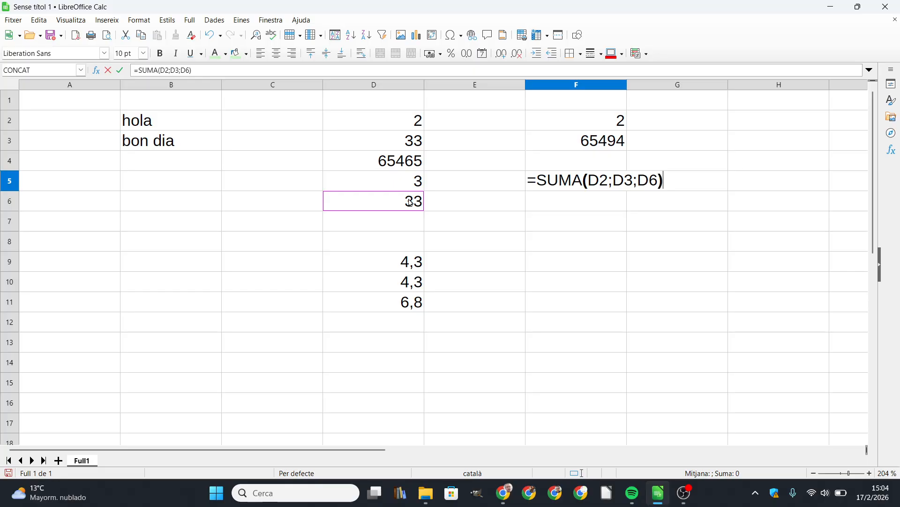
pyautogui.press('Return')
# Step: Inspect the cells referenced by the SUMA formula in F5 and remove the stray F6 reference from it
pyautogui.click(571, 176)
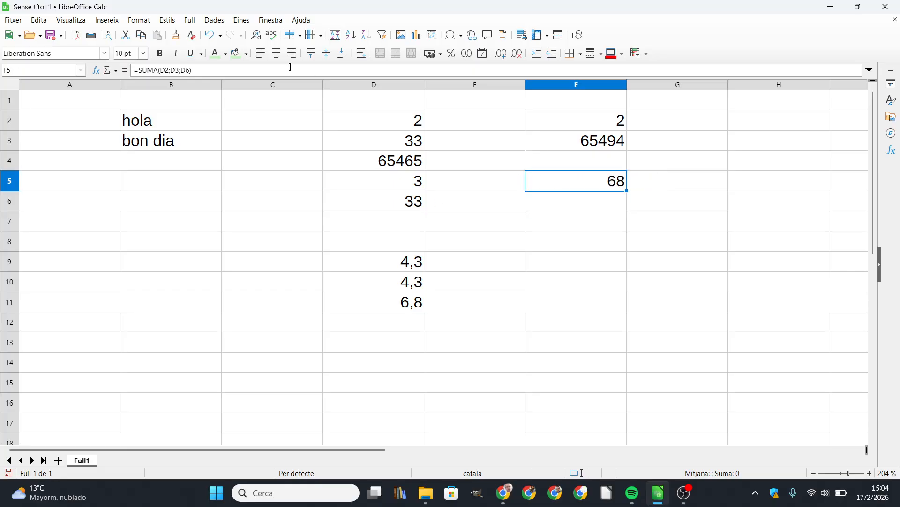
pyautogui.click(291, 67)
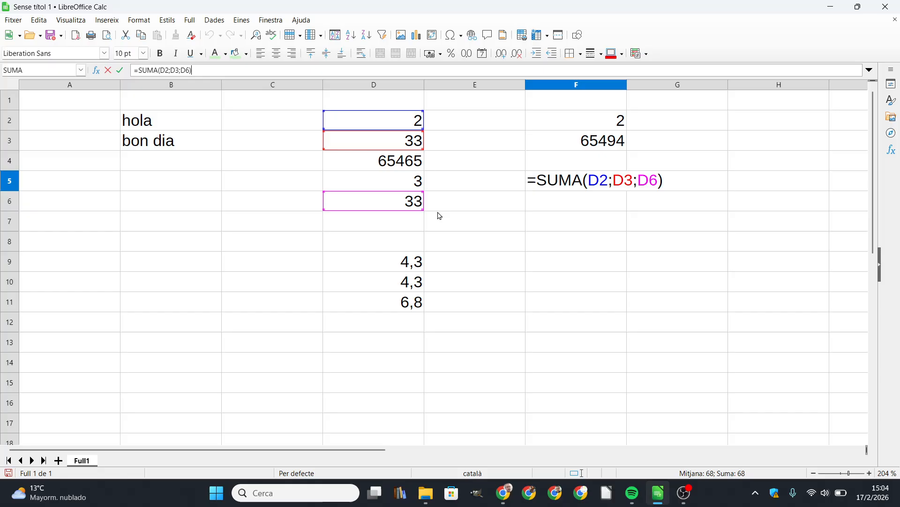
pyautogui.click(569, 209)
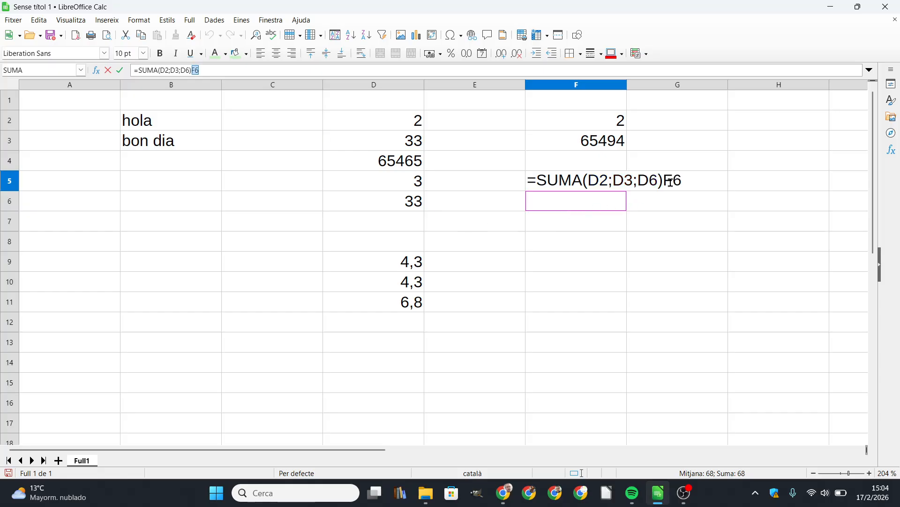
pyautogui.click(692, 177)
pyautogui.press('BackSpace')
pyautogui.press('BackSpace')
pyautogui.press('BackSpace')
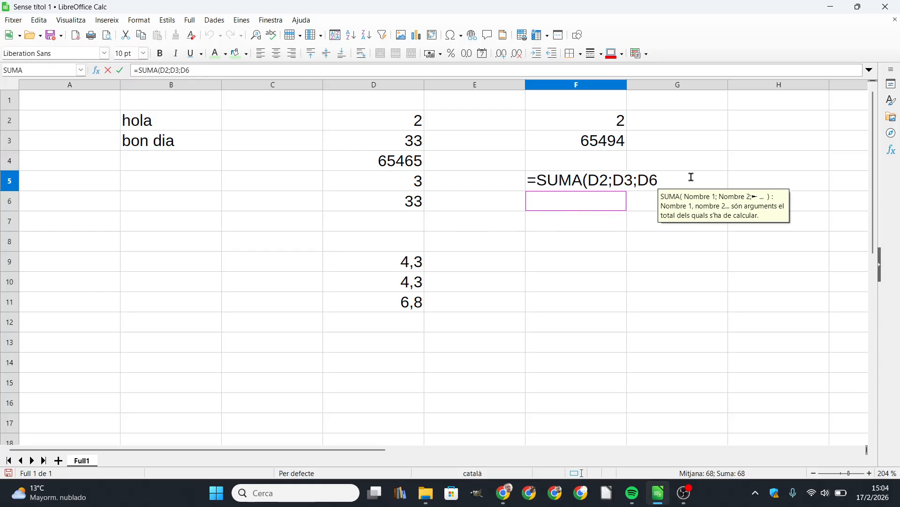
pyautogui.press('Return')
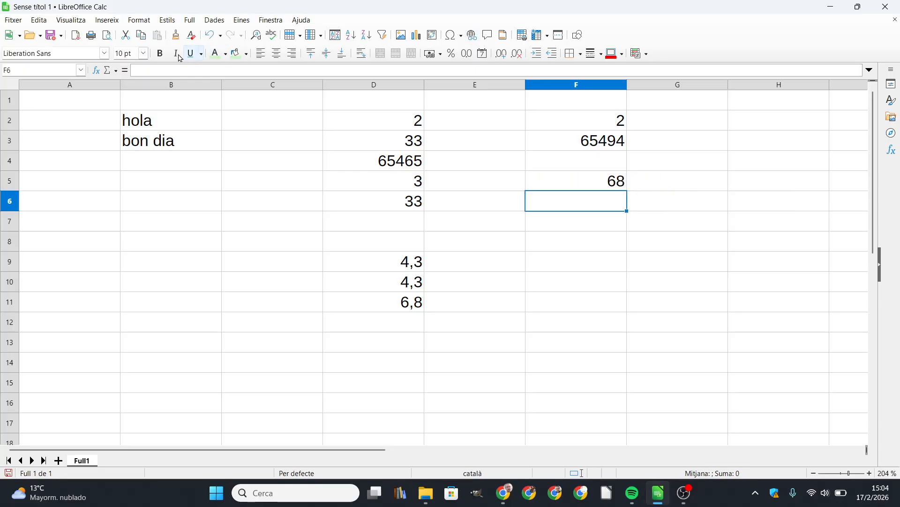
# Step: Browse the database, date and time, finance and information functions in the function wizard and close it without inserting any
pyautogui.click(96, 70)
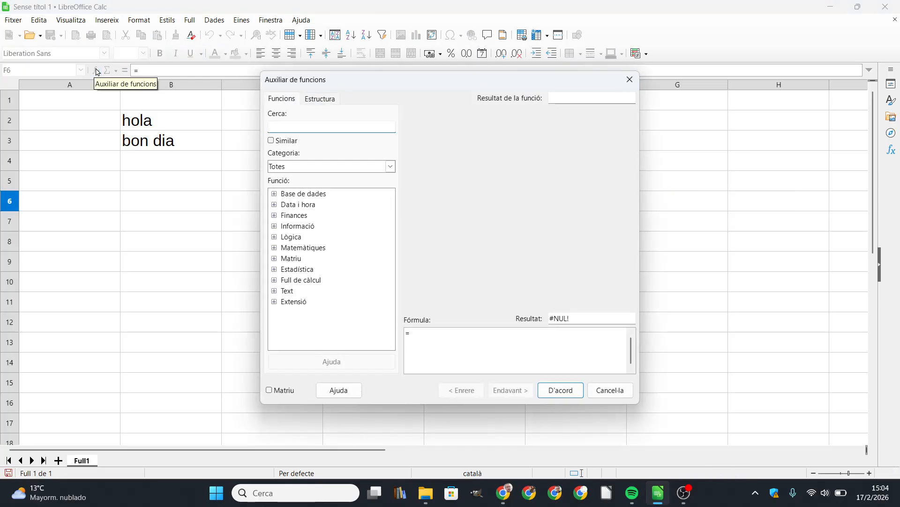
pyautogui.click(274, 194)
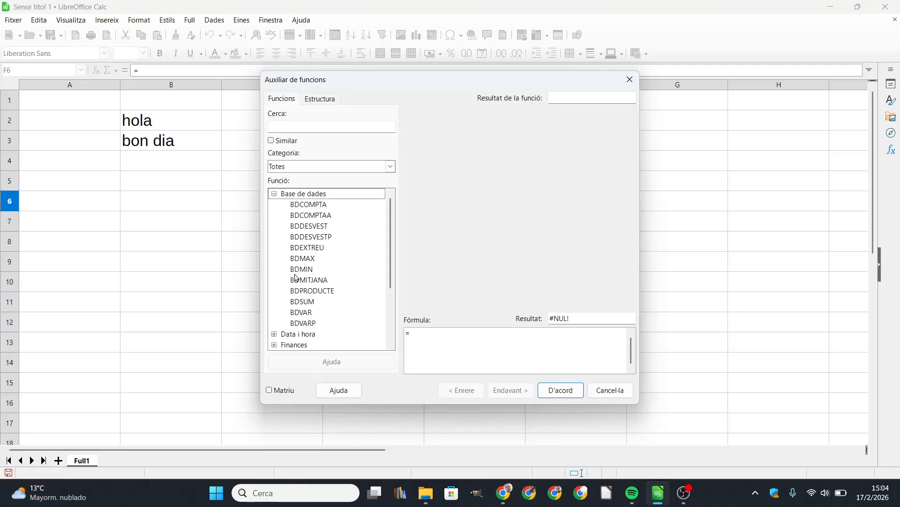
pyautogui.click(275, 334)
pyautogui.moveTo(388, 208); pyautogui.dragTo(388, 321)
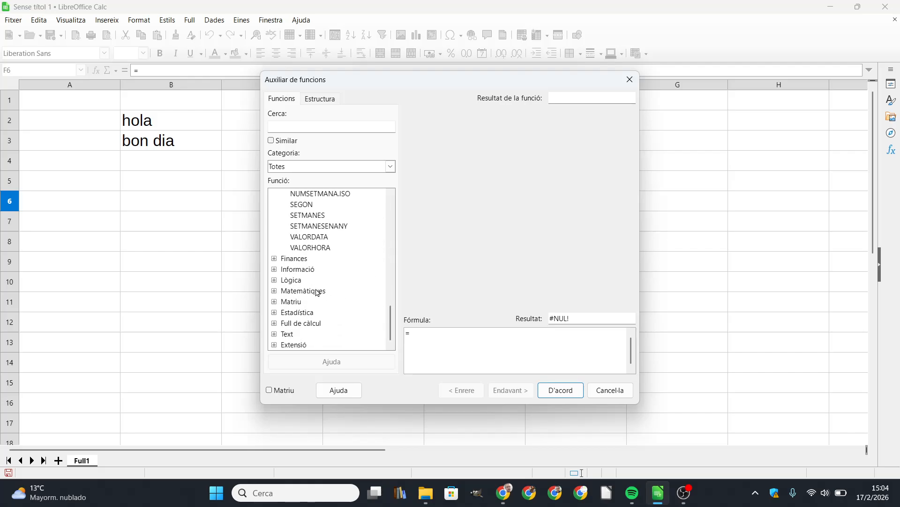
pyautogui.click(274, 258)
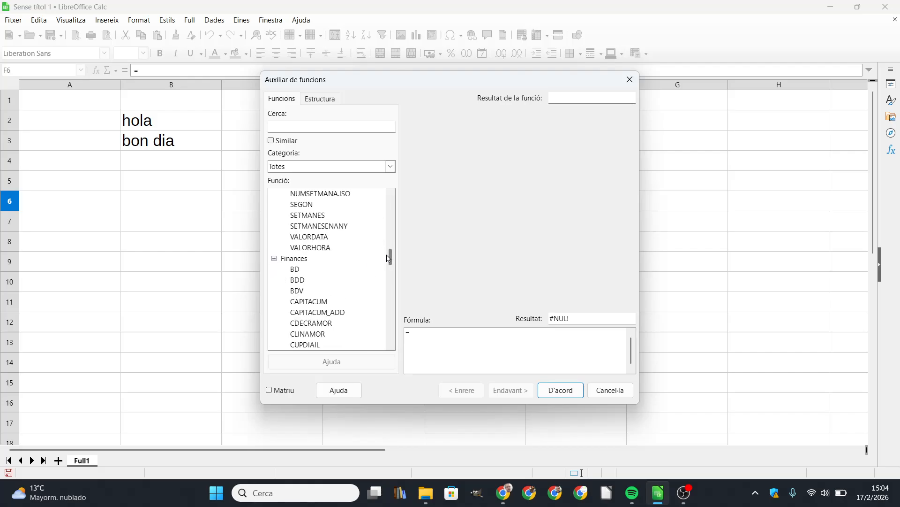
pyautogui.moveTo(390, 256); pyautogui.dragTo(397, 353)
pyautogui.click(275, 269)
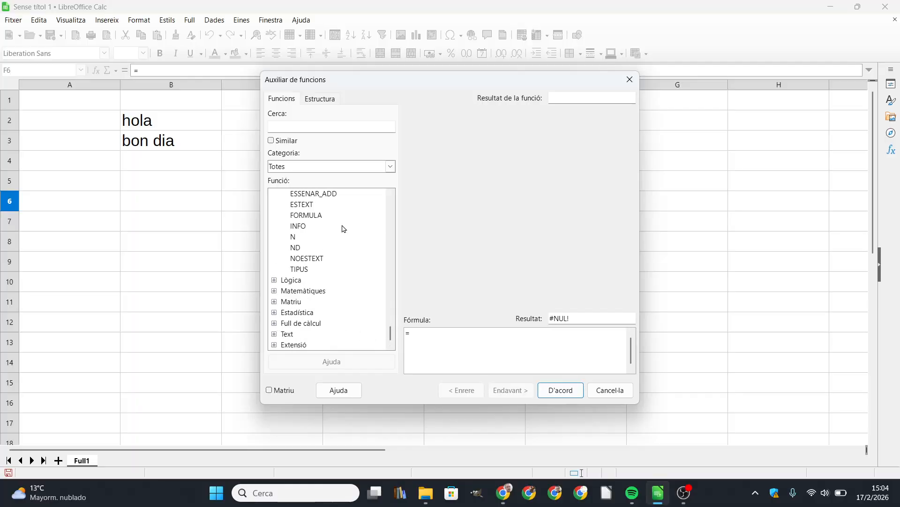
pyautogui.click(632, 83)
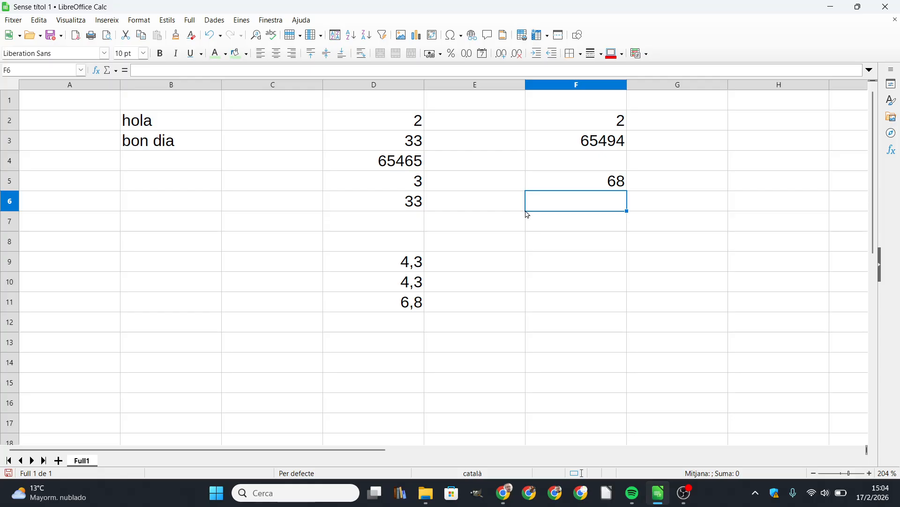
# Step: Apply borders around and between all cells of the range B2:F11
pyautogui.click(572, 251)
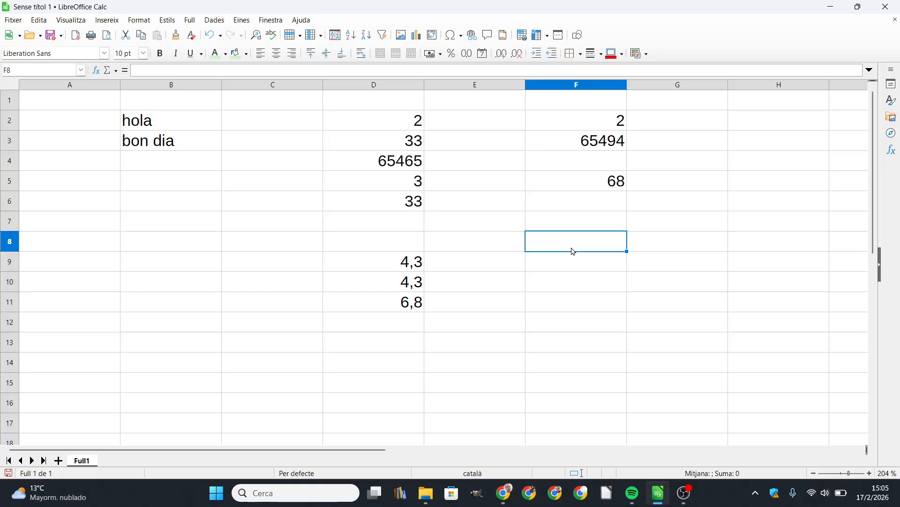
pyautogui.moveTo(181, 126); pyautogui.dragTo(546, 311)
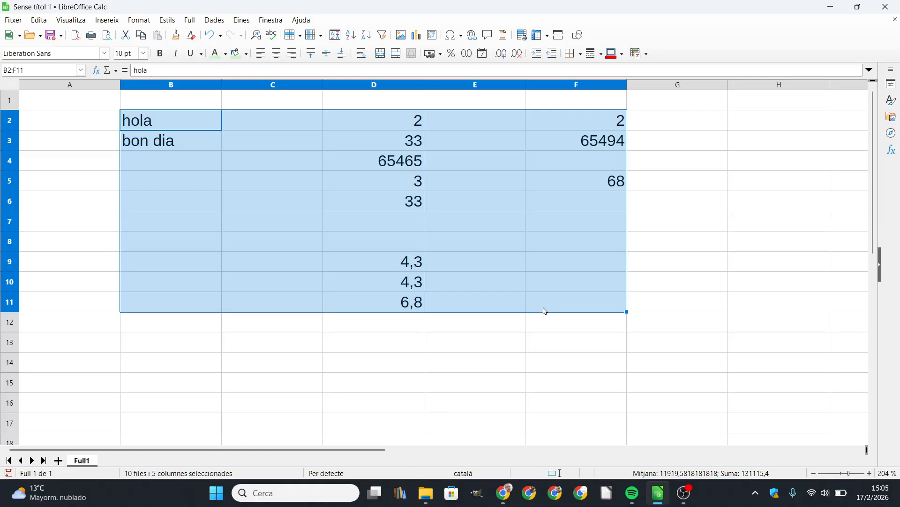
pyautogui.click(578, 56)
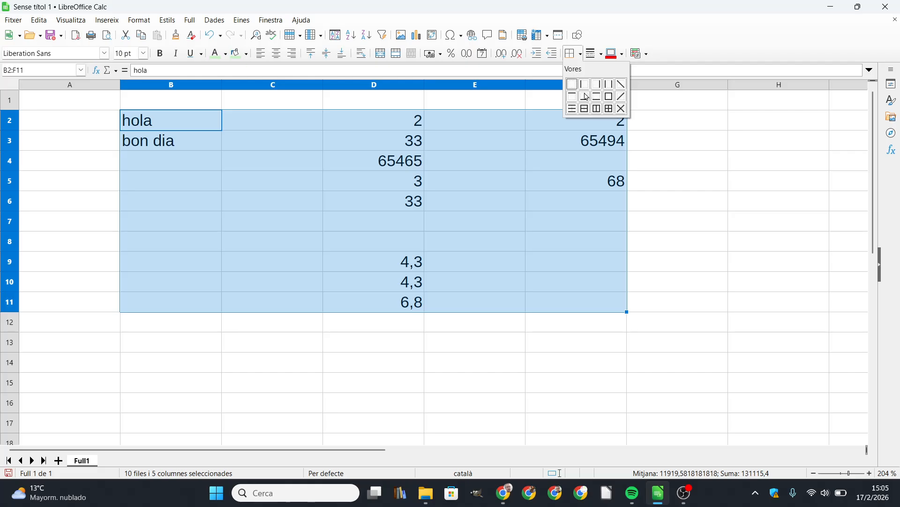
pyautogui.click(609, 109)
pyautogui.click(659, 167)
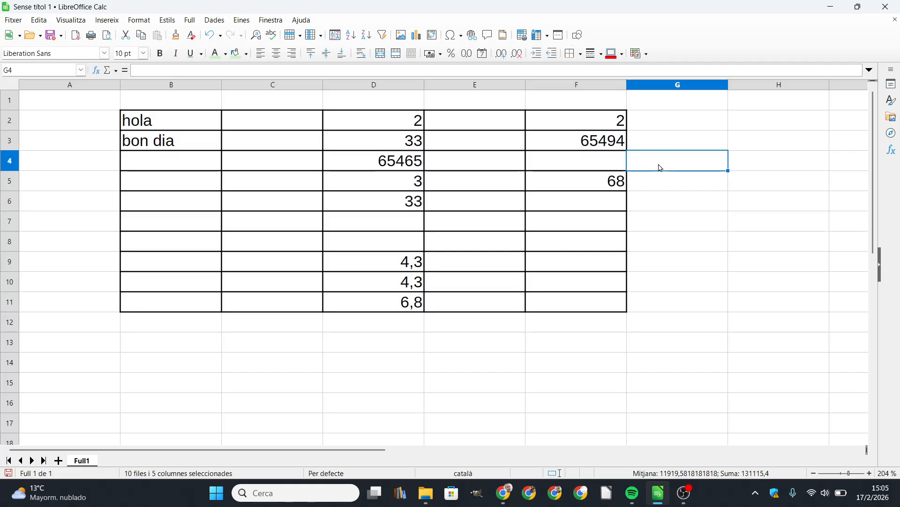
# Step: Fill the cells B2:F2 with the light green background colour Verd 4
pyautogui.moveTo(619, 122); pyautogui.dragTo(186, 124)
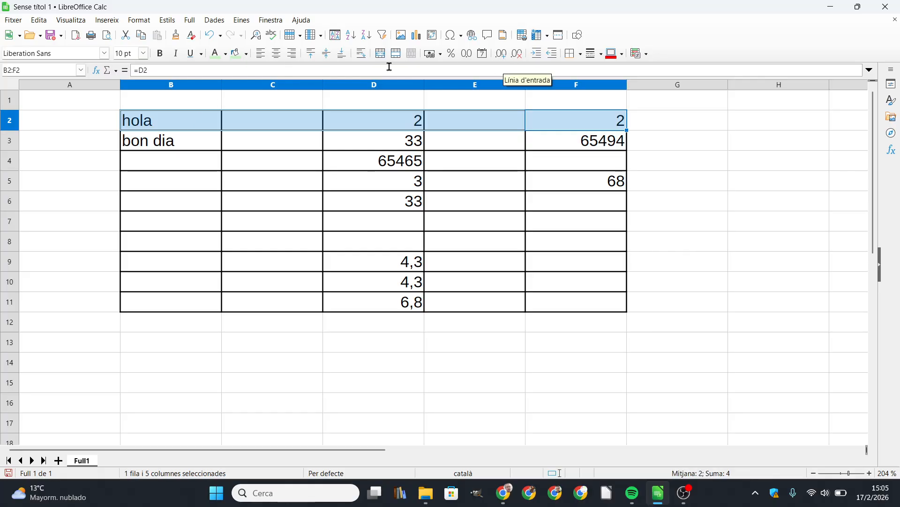
pyautogui.click(236, 53)
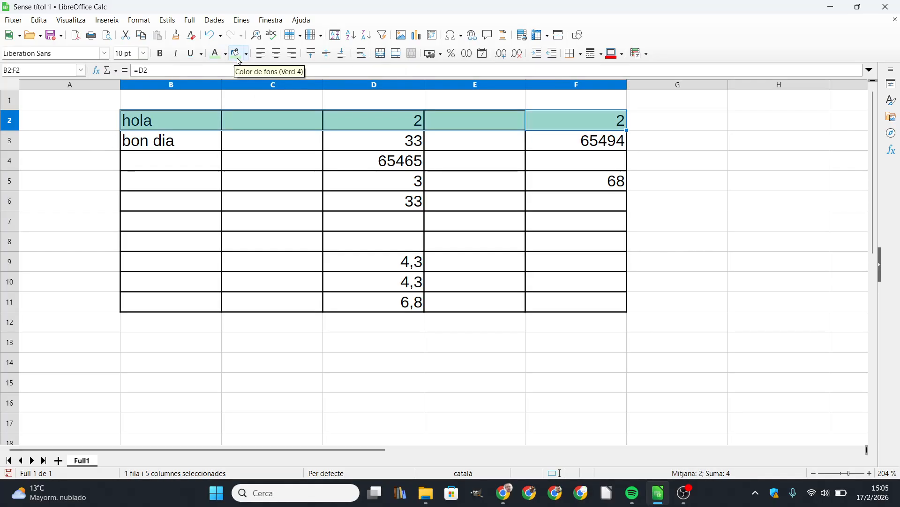
pyautogui.click(311, 258)
# Step: Give the cells B3:B11 a golden yellow background colour
pyautogui.moveTo(193, 142); pyautogui.dragTo(197, 307)
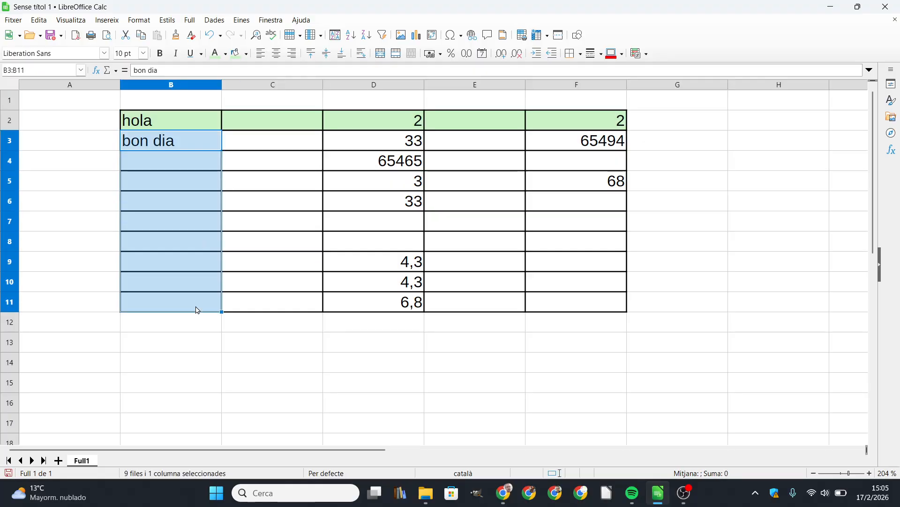
pyautogui.click(245, 54)
pyautogui.click(267, 142)
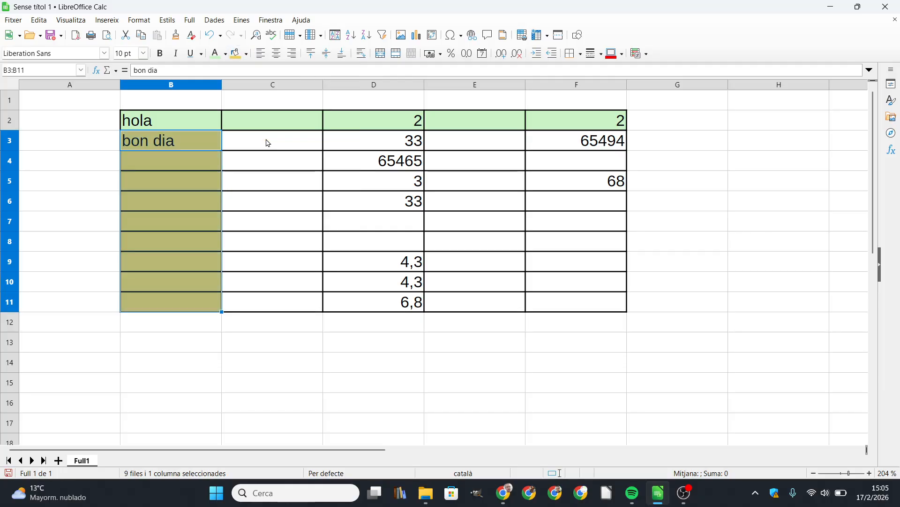
pyautogui.click(518, 368)
# Step: Apply a strong orange background colour to the block D4:F11
pyautogui.moveTo(371, 164); pyautogui.dragTo(553, 305)
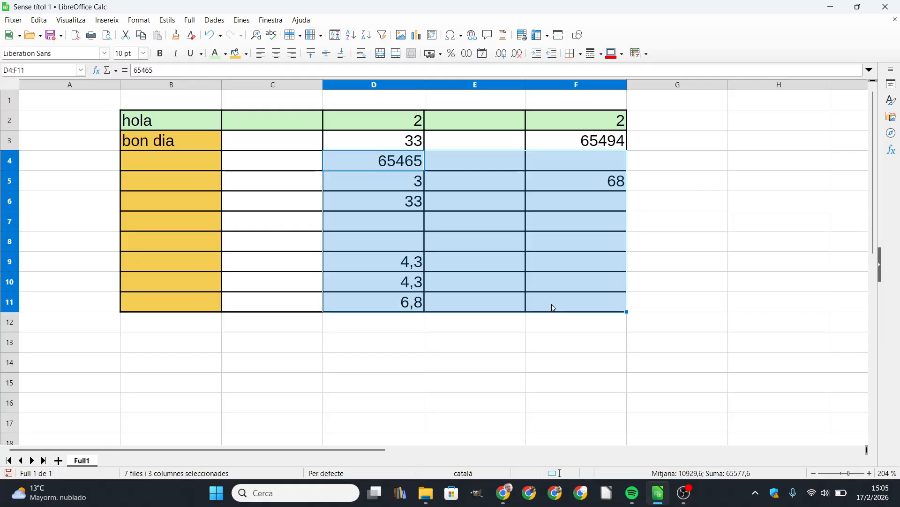
pyautogui.click(246, 54)
pyautogui.click(285, 134)
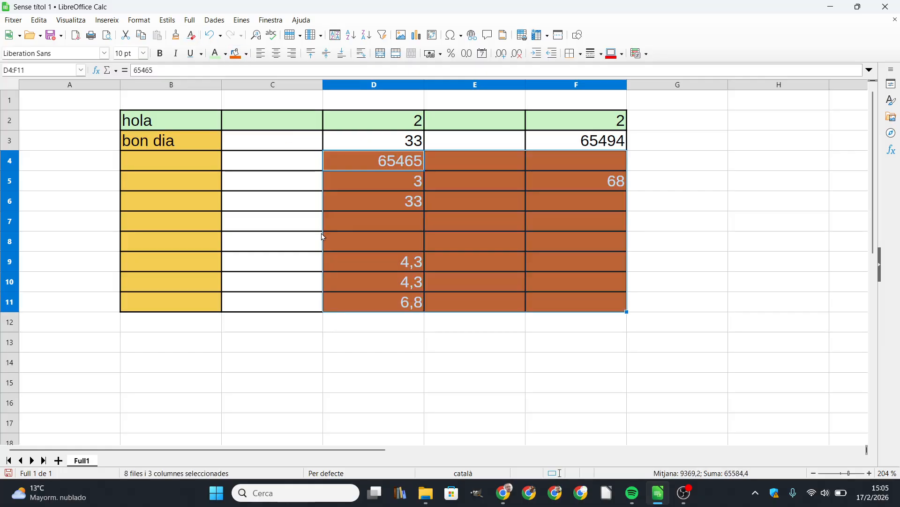
pyautogui.click(330, 329)
# Step: Colour the background of the empty range B14:H15 below the table dark green
pyautogui.moveTo(191, 368); pyautogui.dragTo(520, 368)
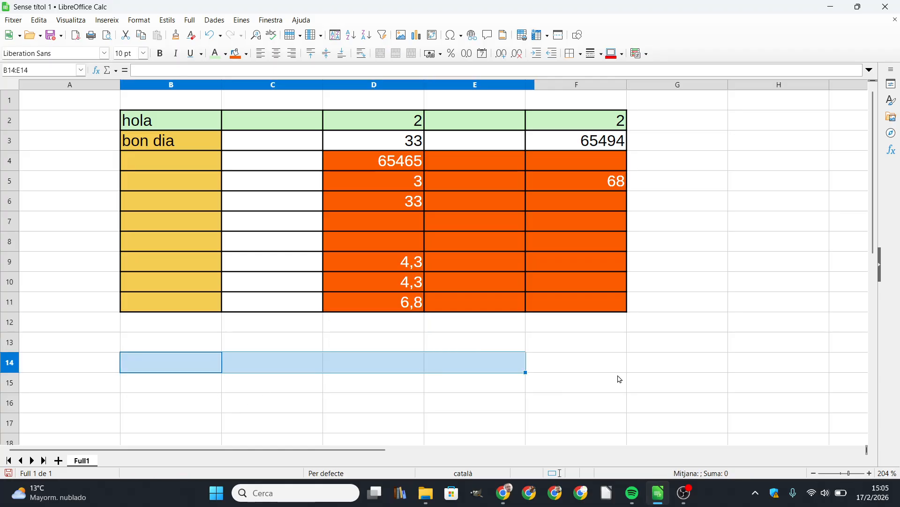
pyautogui.moveTo(619, 379); pyautogui.dragTo(745, 393)
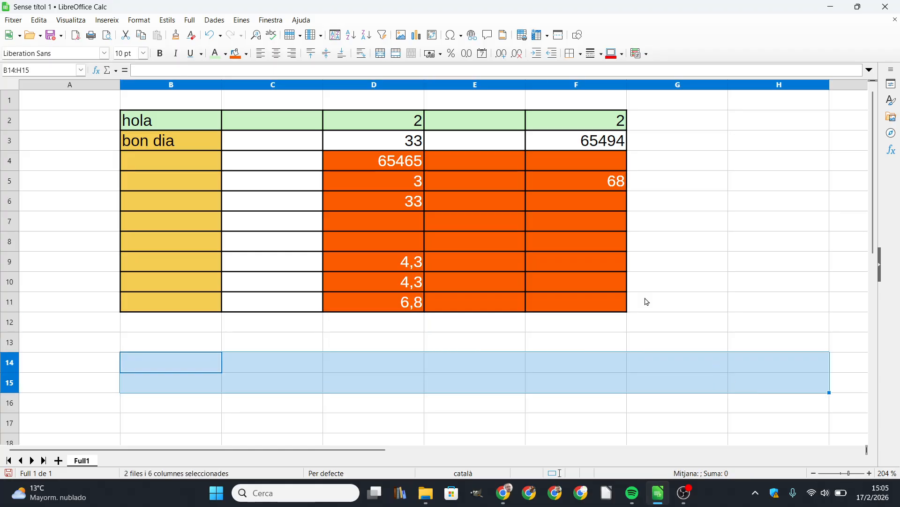
pyautogui.click(244, 57)
pyautogui.click(250, 124)
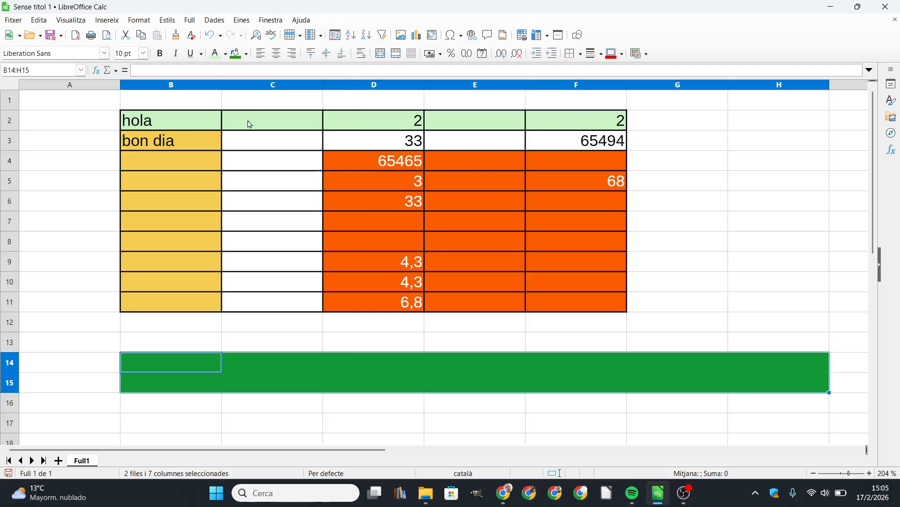
pyautogui.click(781, 181)
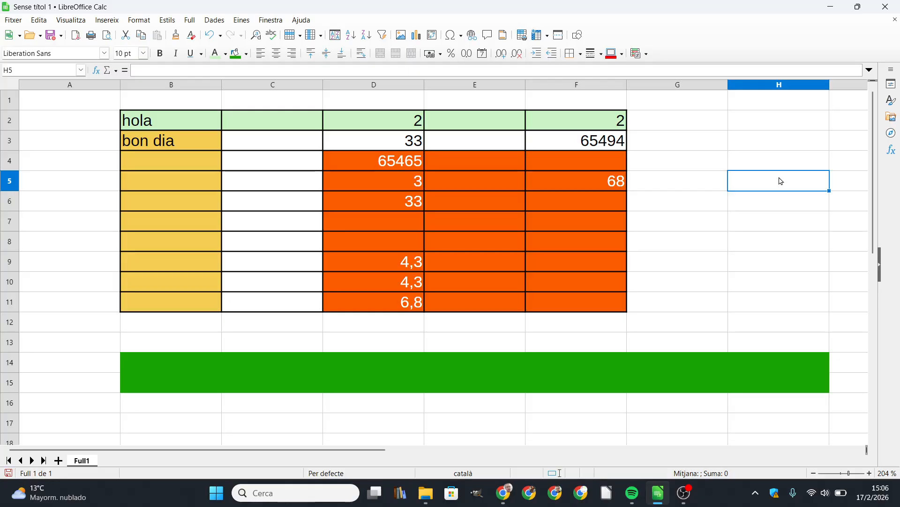
pyautogui.click(685, 493)
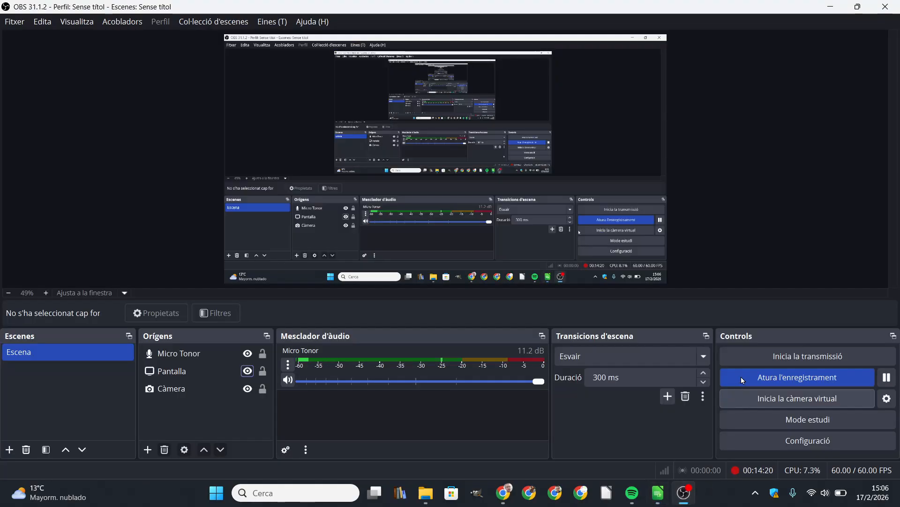